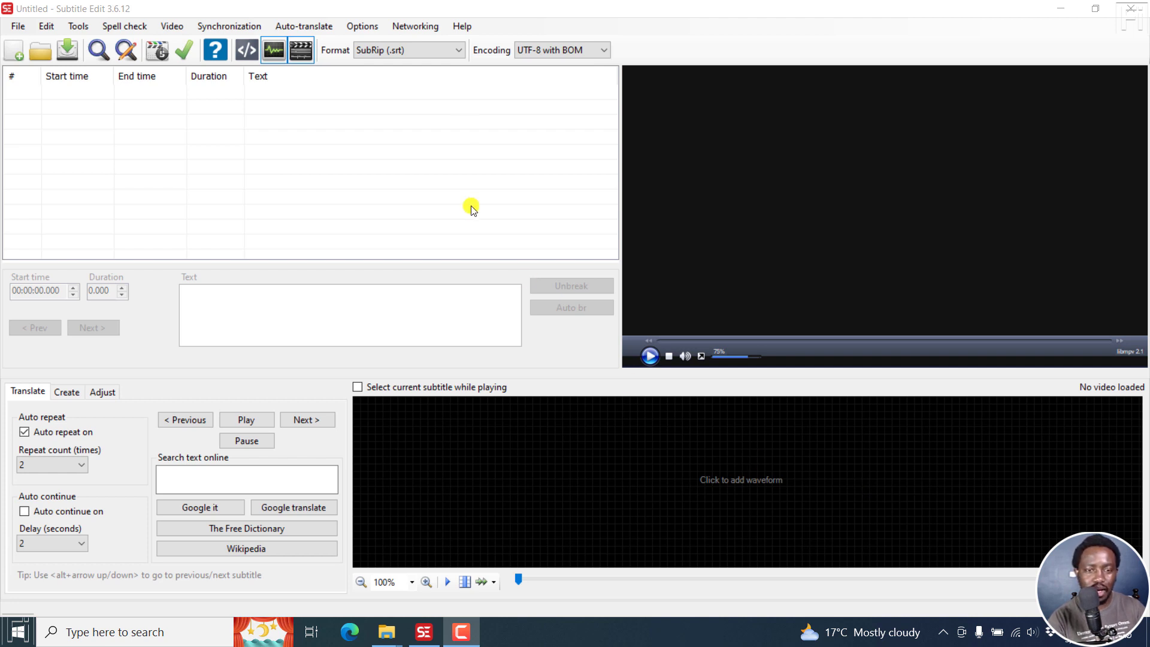
Step: Check Subtitle Edit's version information from the Help menu
click(466, 26)
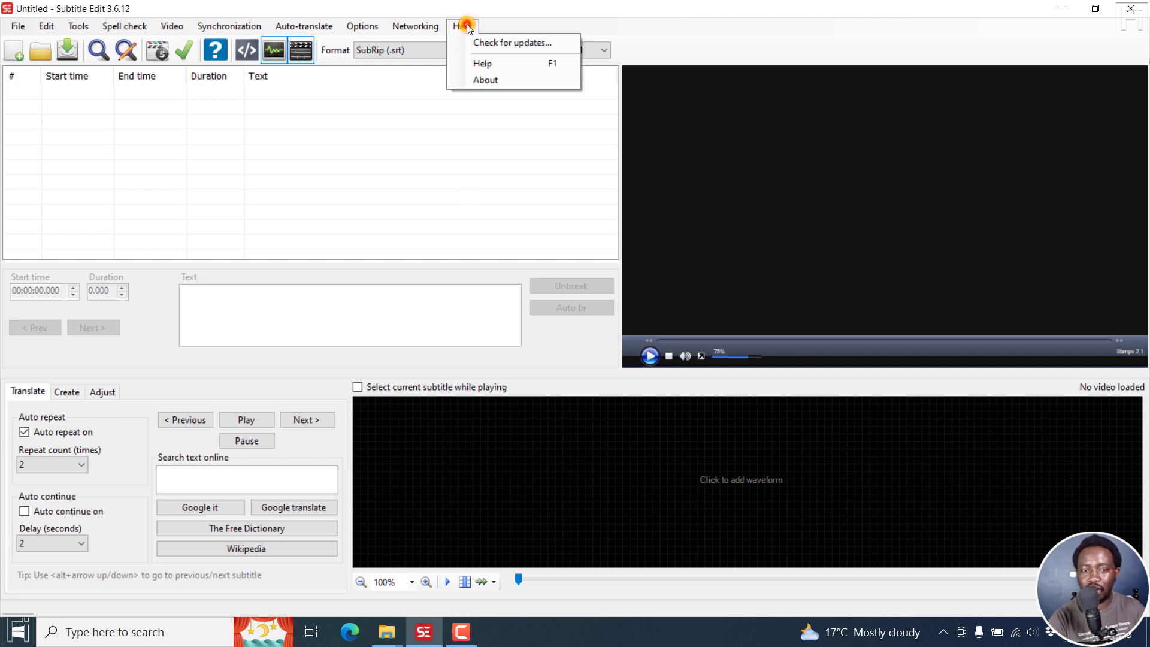
click(493, 83)
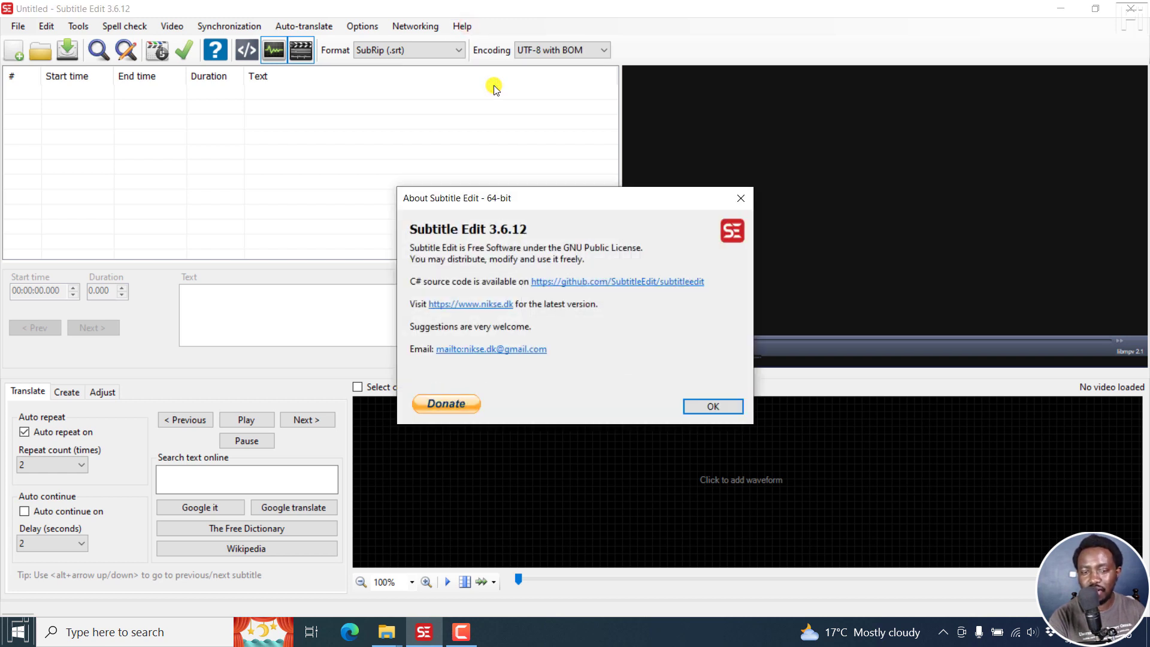
click(739, 194)
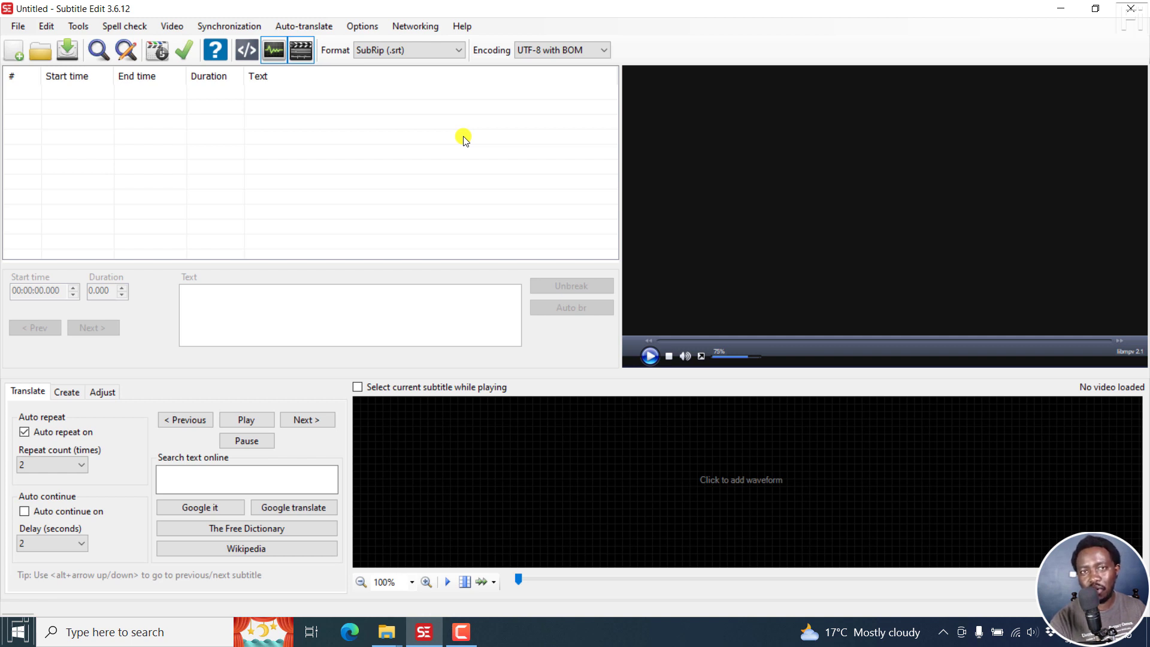
Step: Load the '[UPDATE] Easily Download YouTube Subtitles as Transcripts.mp4' video
click(169, 27)
click(193, 42)
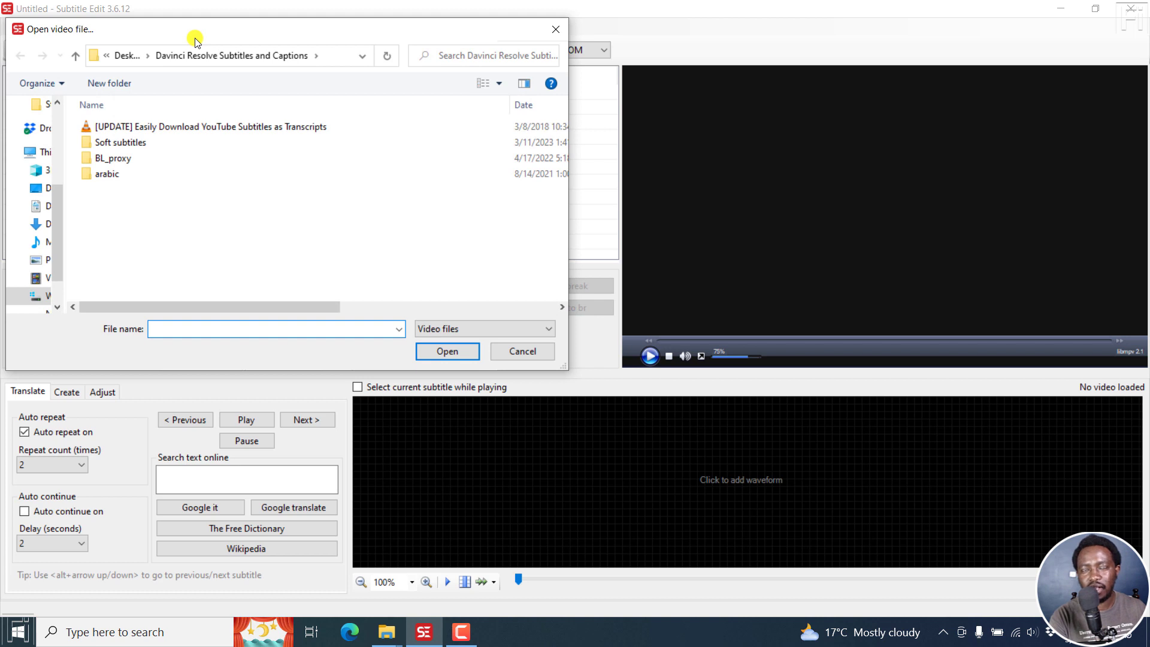
click(175, 127)
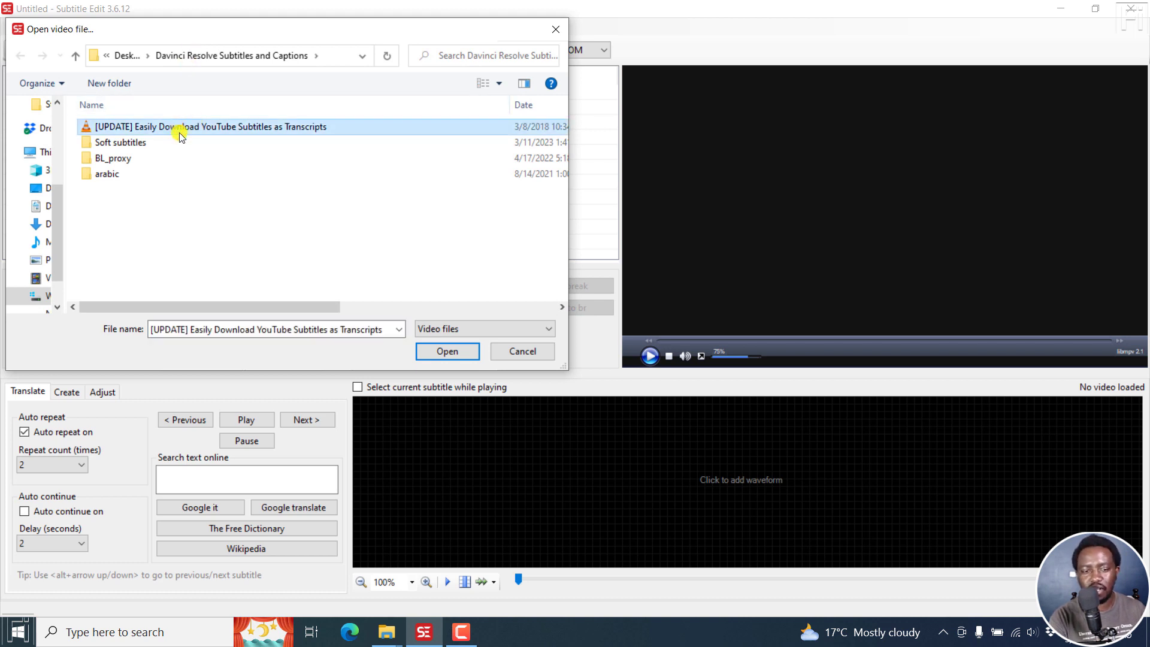
click(447, 352)
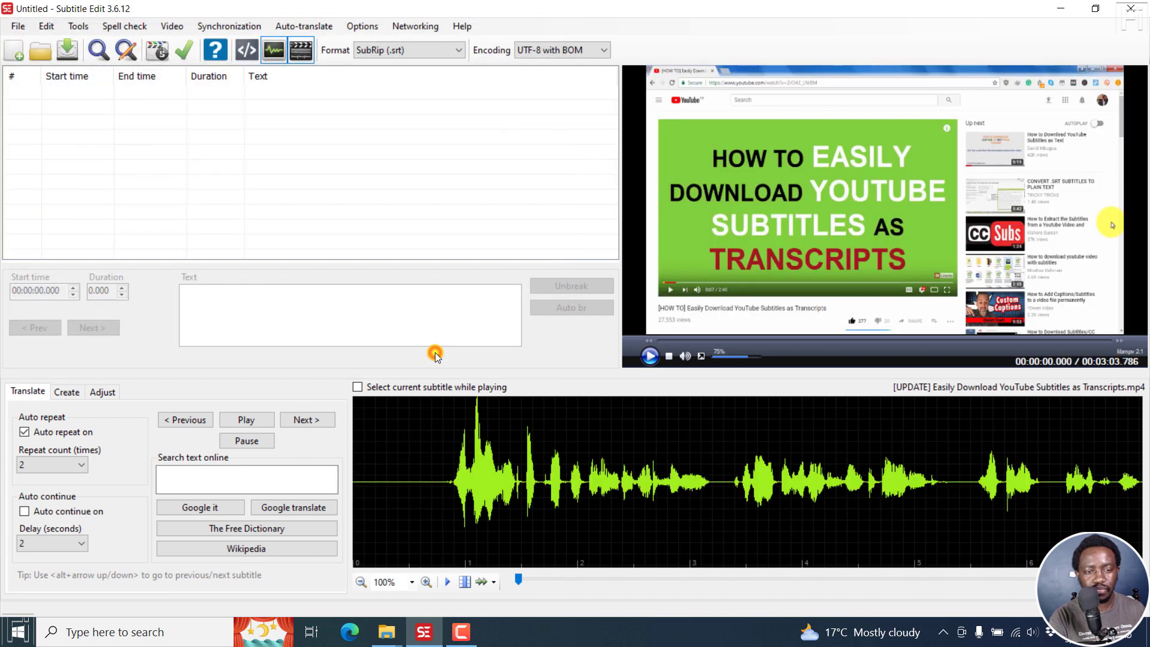
click(172, 27)
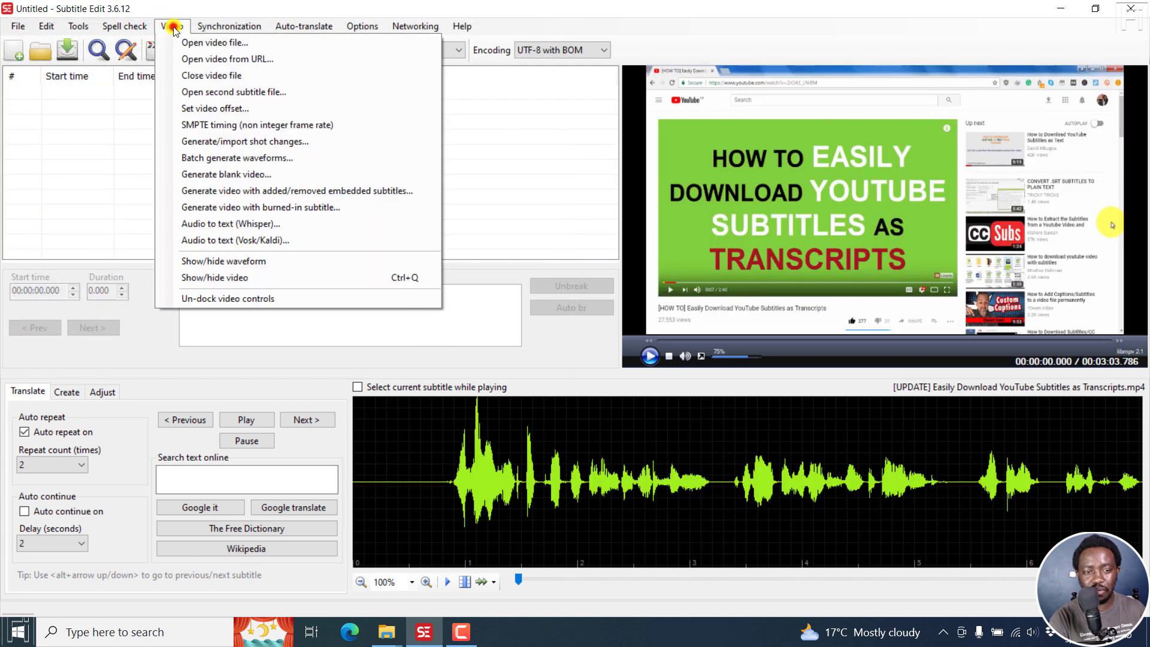
Step: Open the embedded-subtitles generator and pick the five Transcripts SRT files (English, fa, pt, ar, it)
click(292, 192)
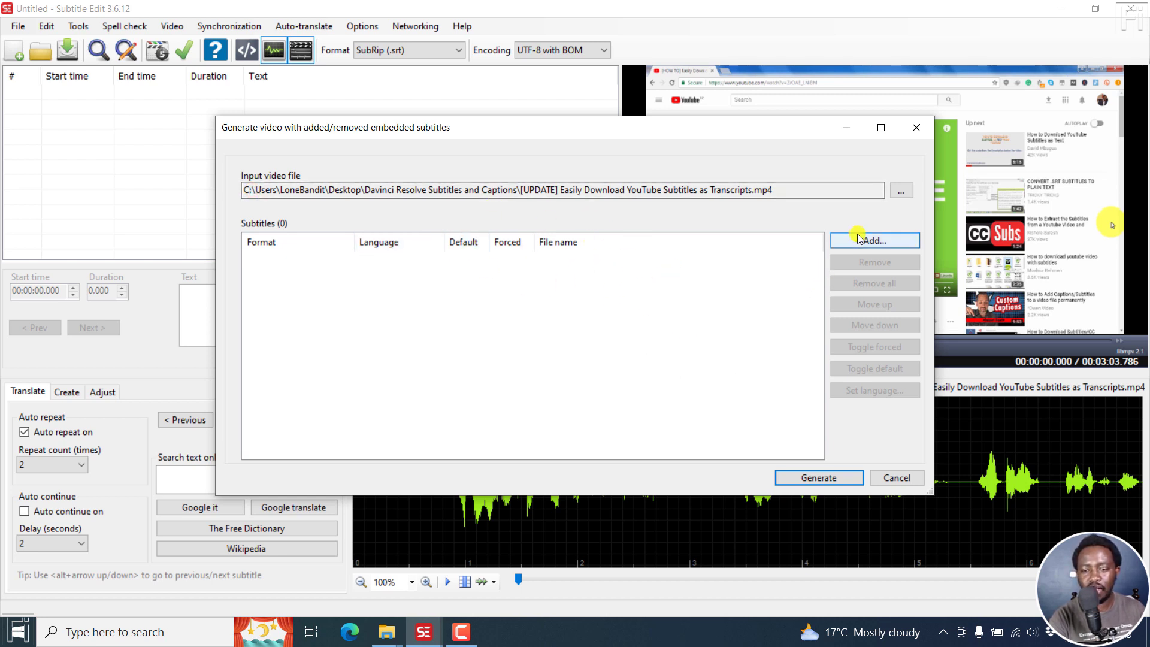
click(882, 240)
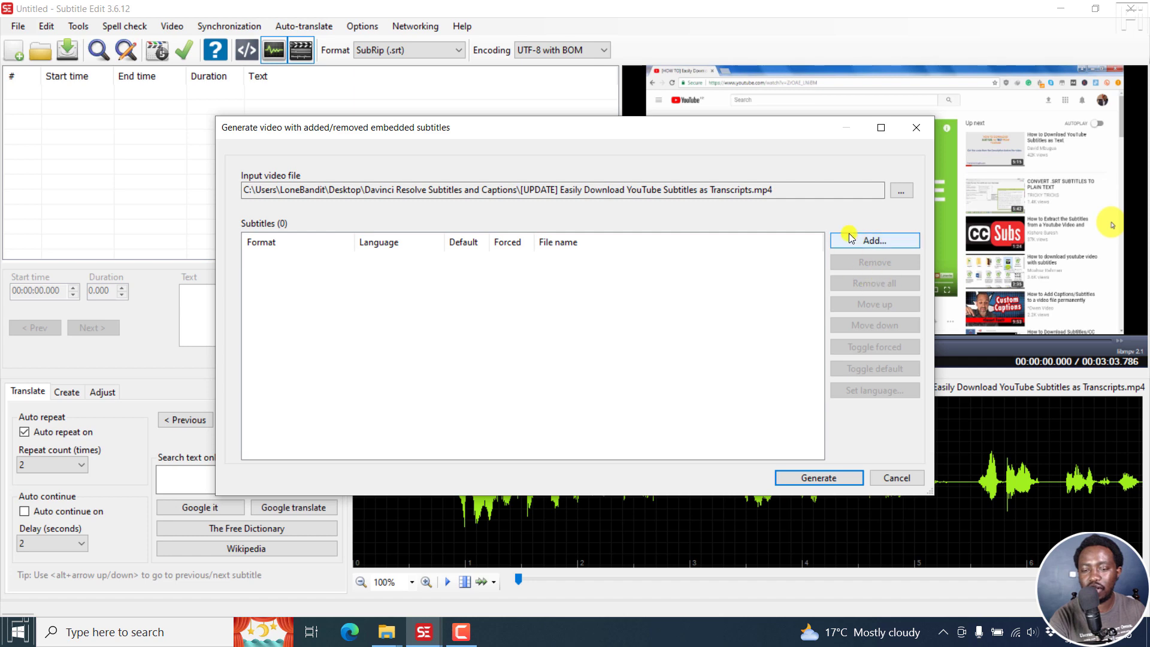
click(882, 242)
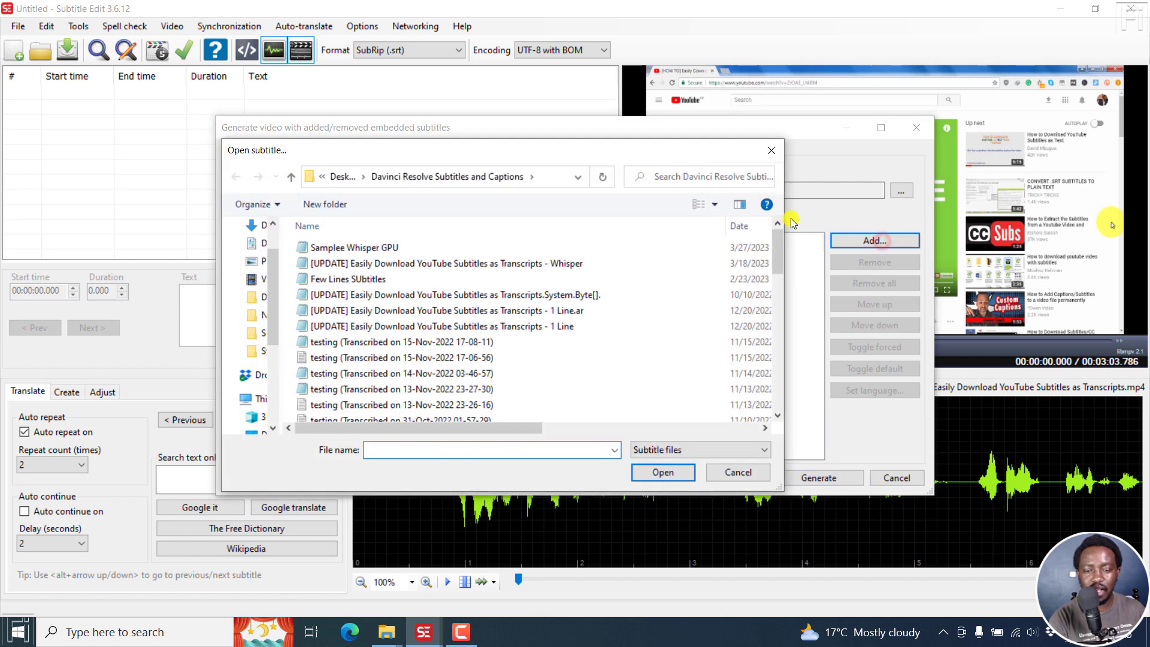
drag(777, 250, 783, 369)
click(446, 265)
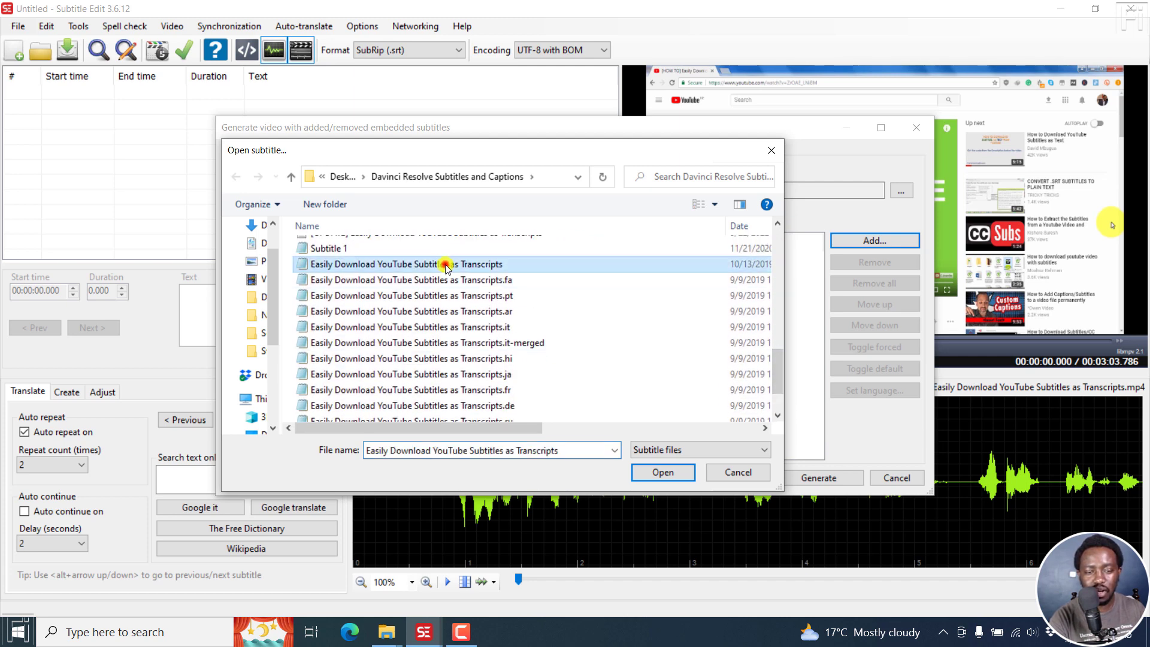
shift+click(485, 330)
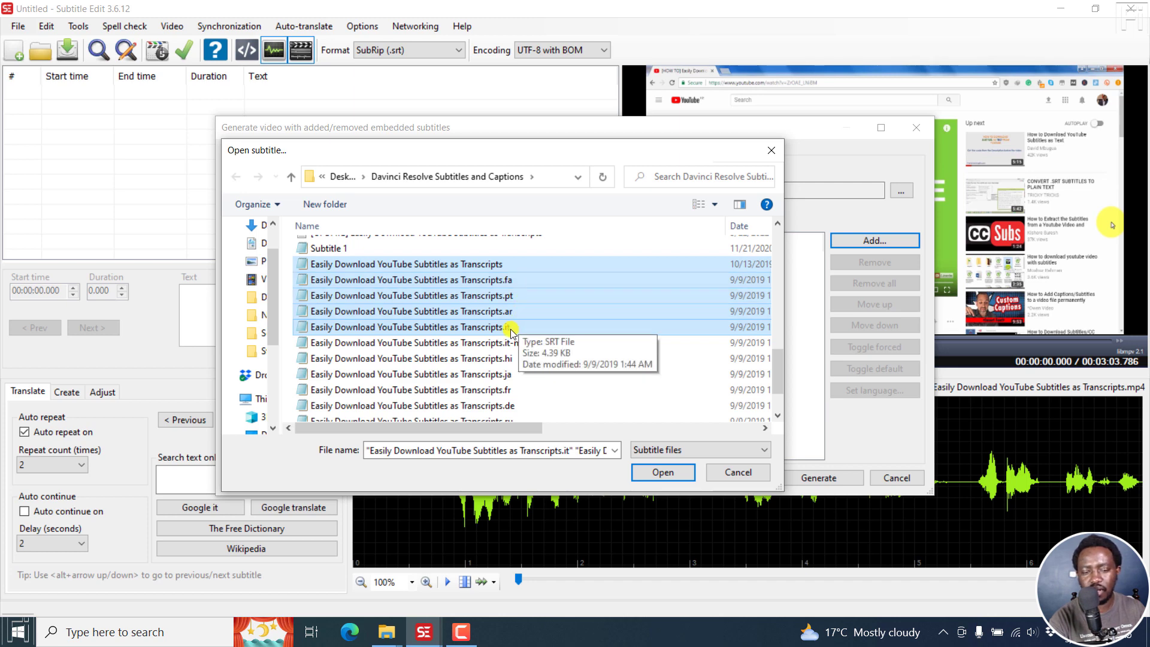
click(657, 472)
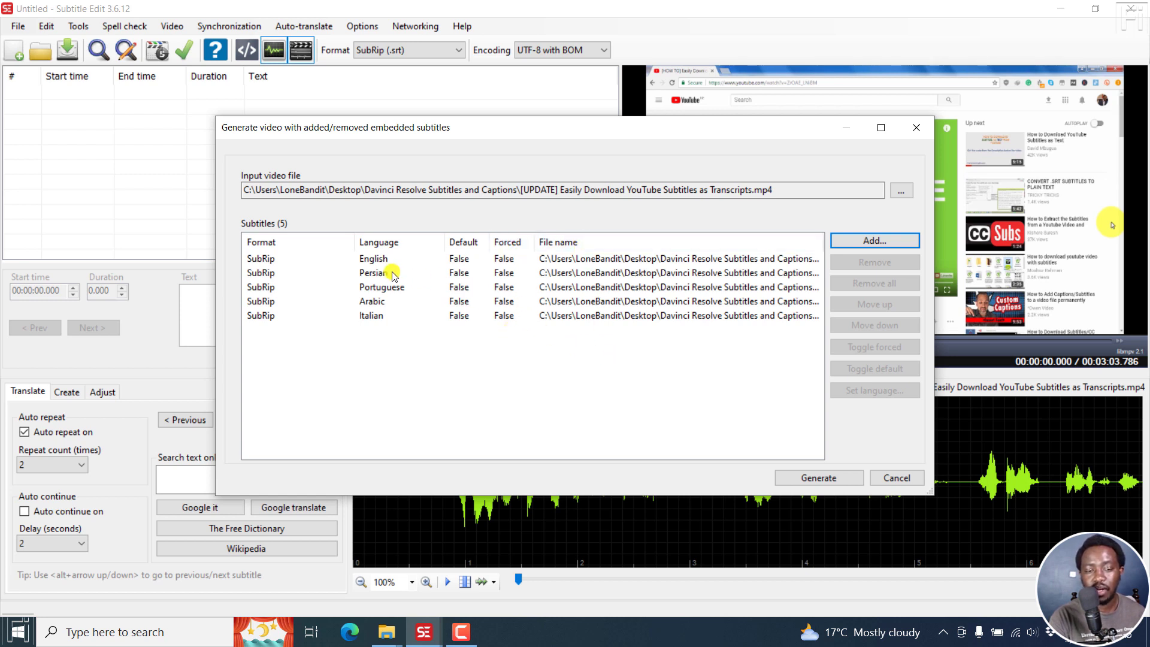
click(375, 258)
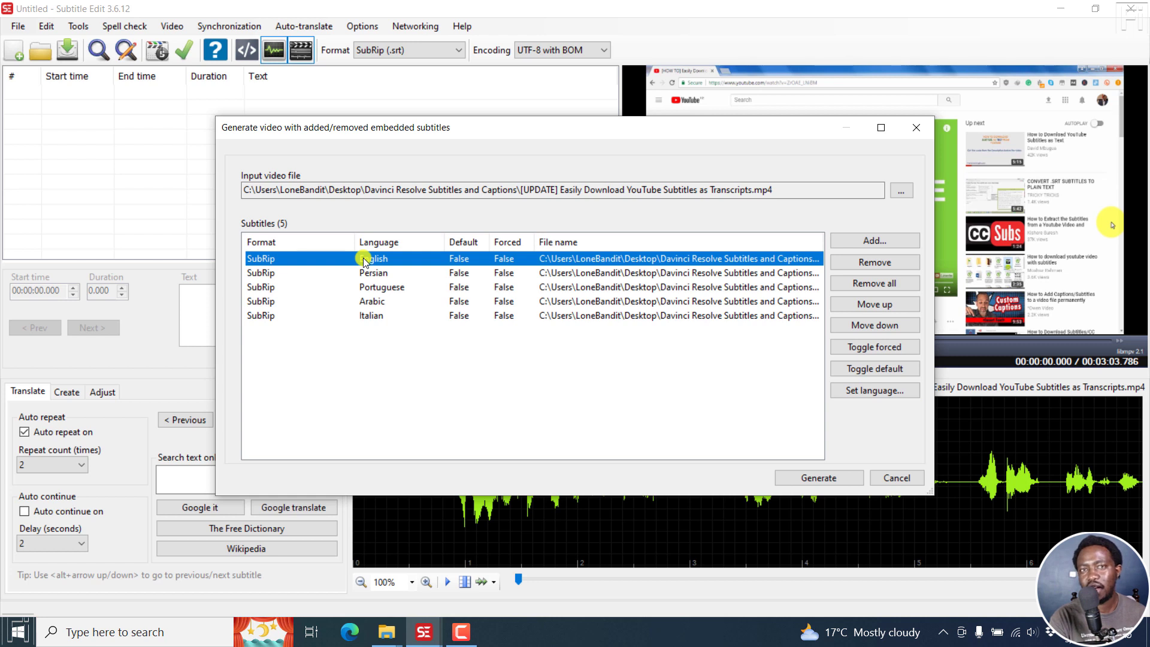
Step: Leave the track language unchanged and toggle the English track to Default True
click(887, 394)
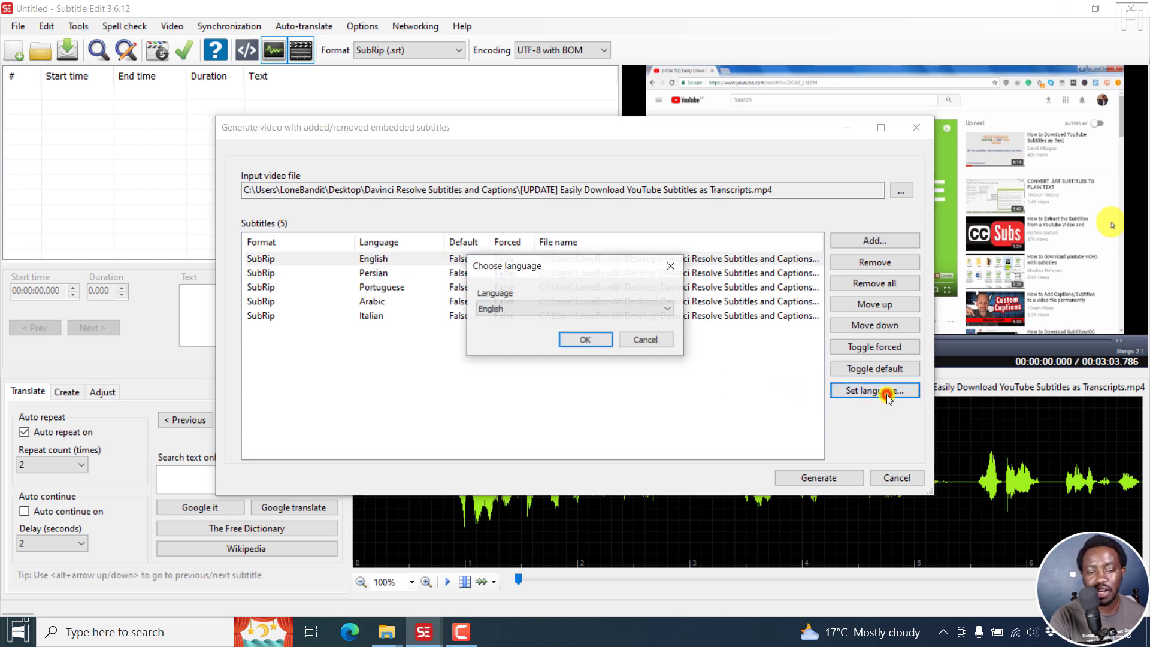
click(545, 301)
drag(669, 394, 670, 335)
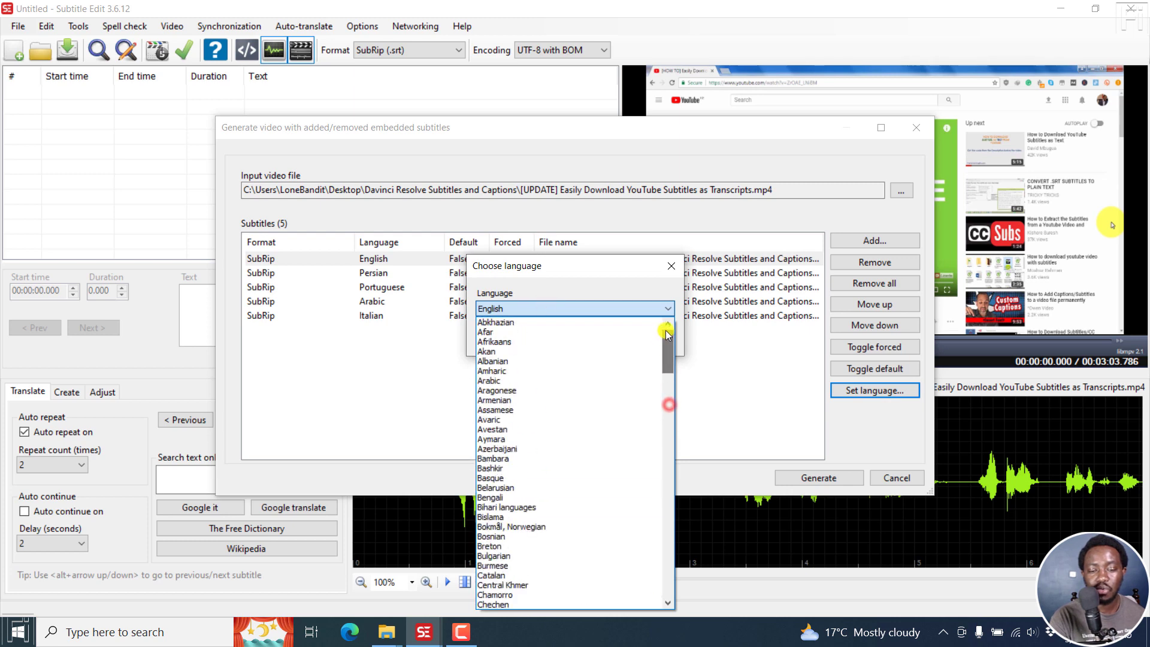
click(672, 266)
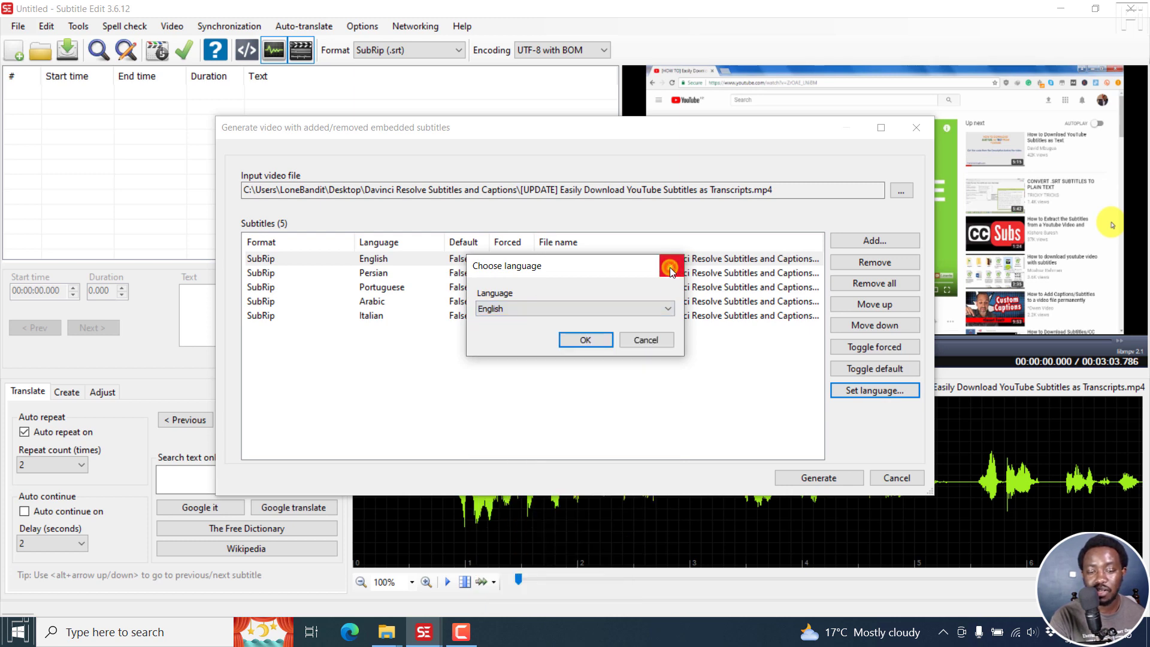
click(671, 267)
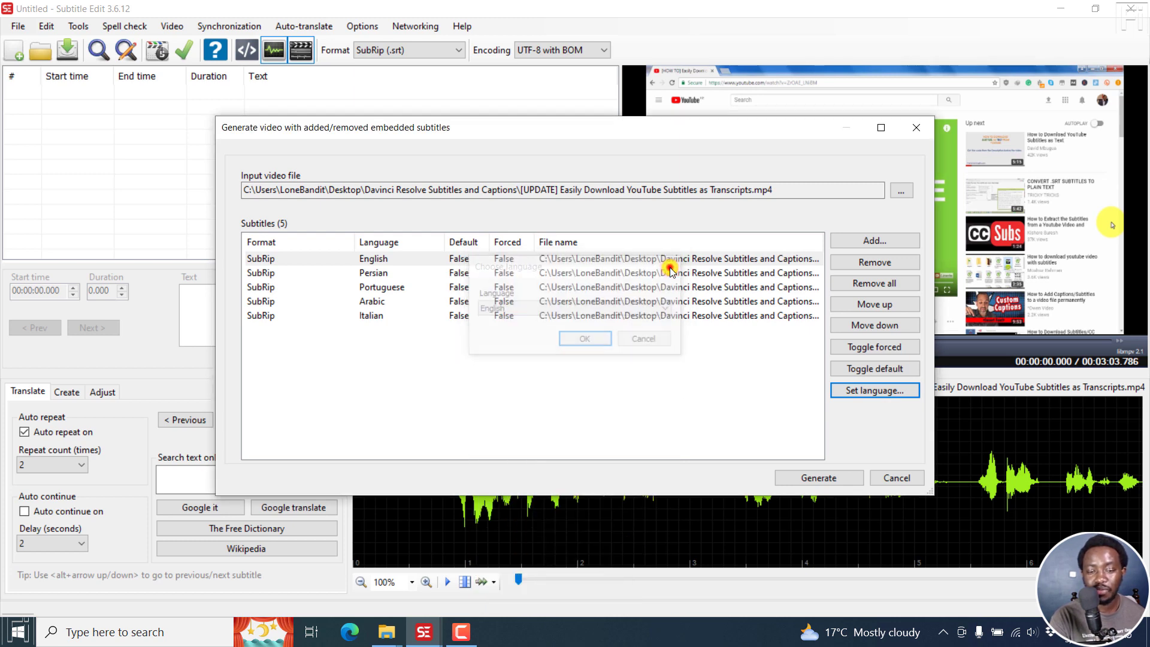
click(459, 261)
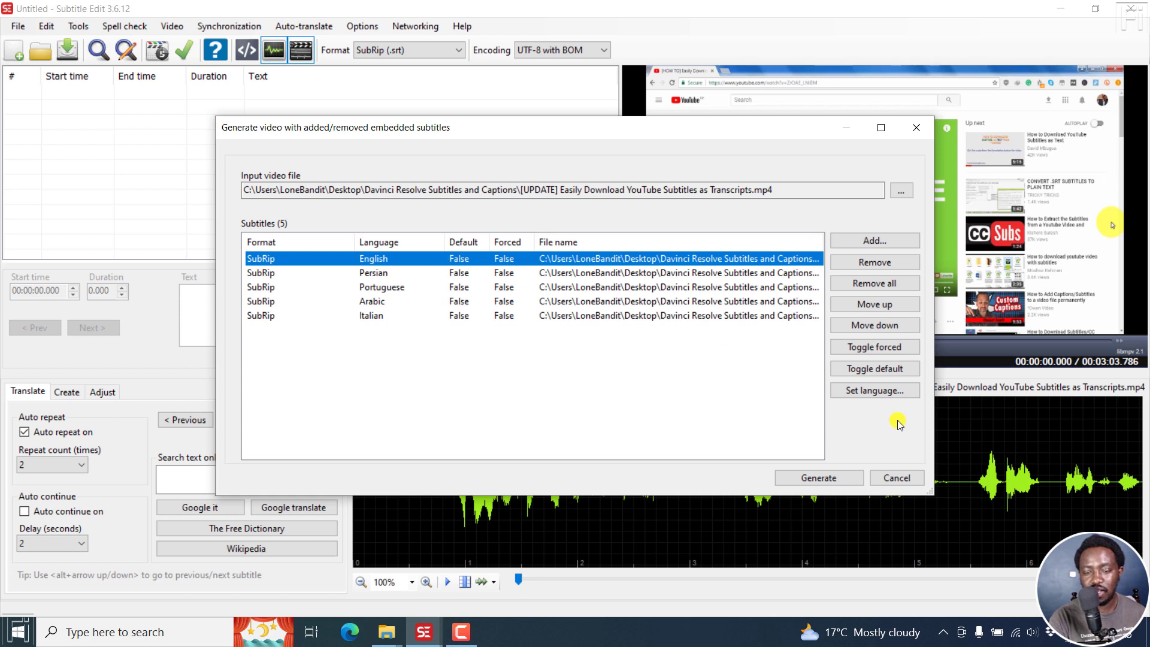
click(881, 372)
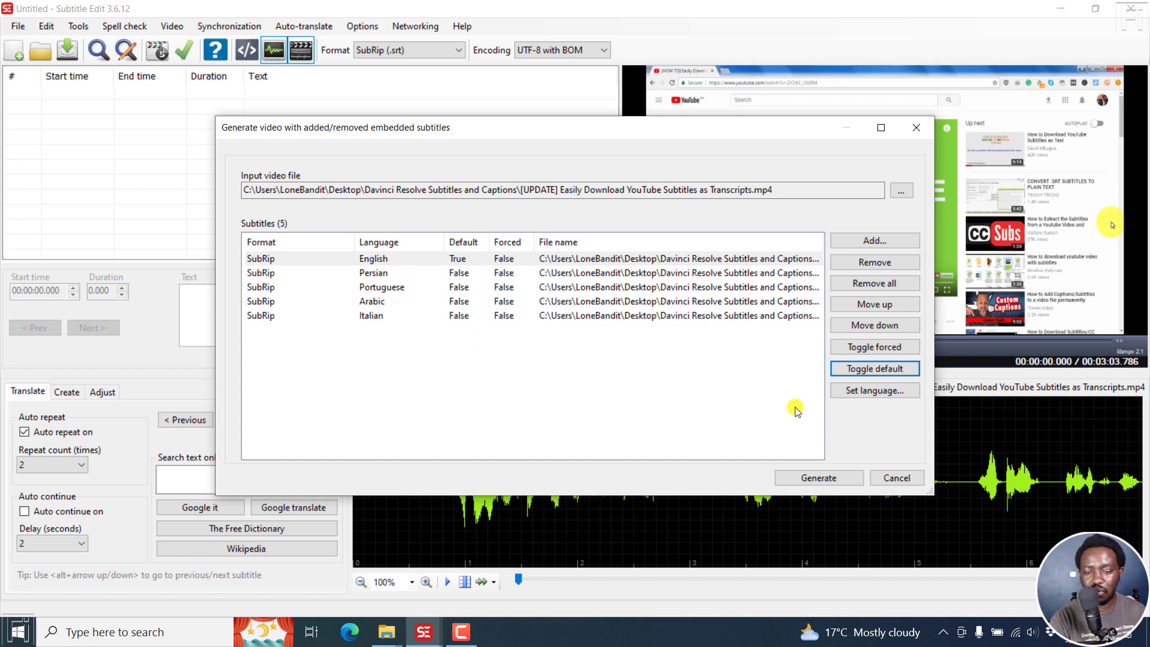
Step: Save the output as Matroska 'Transcripts_embed.mkv' in the Soft subtitles folder
click(849, 427)
click(818, 478)
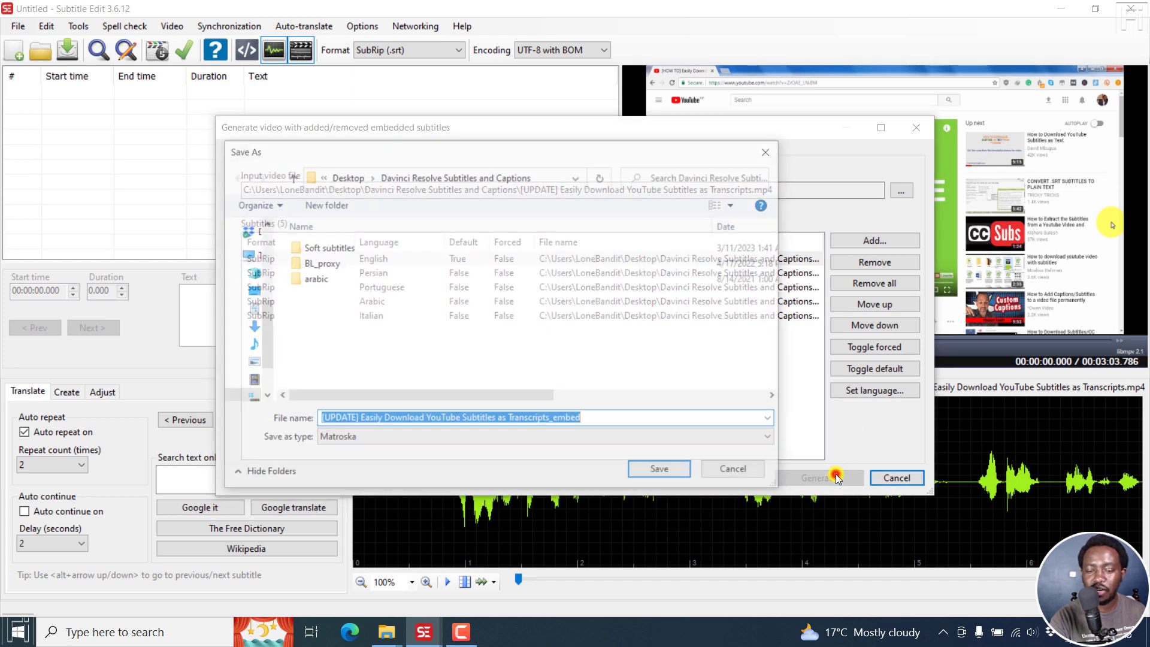
double_click(329, 247)
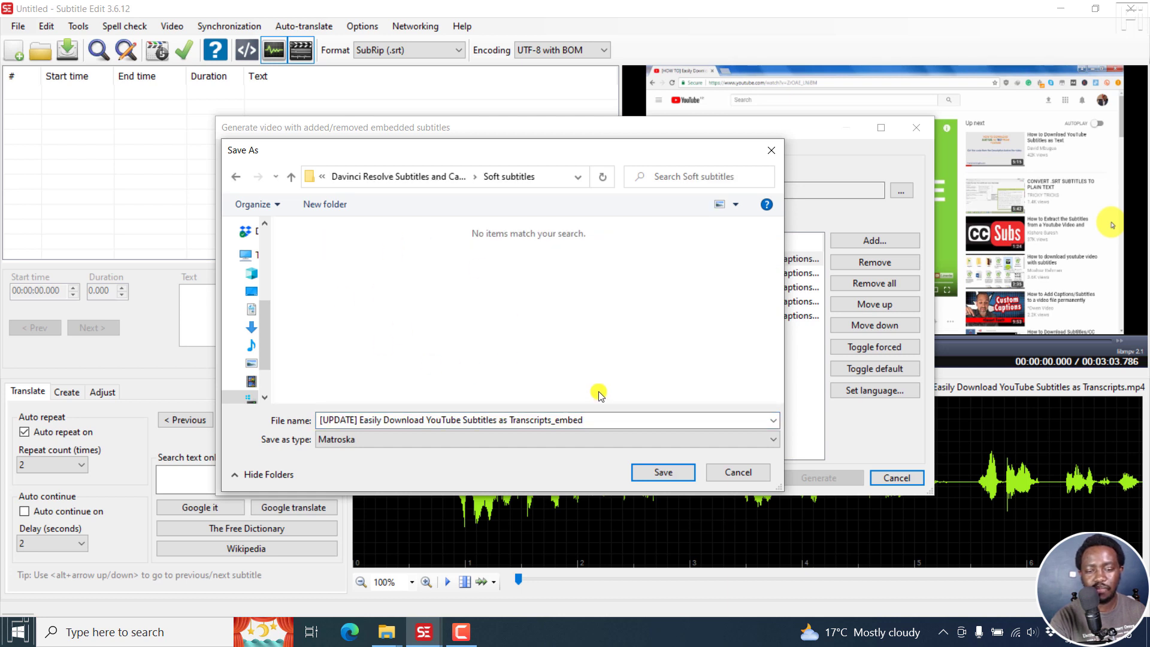
triple_click(409, 420)
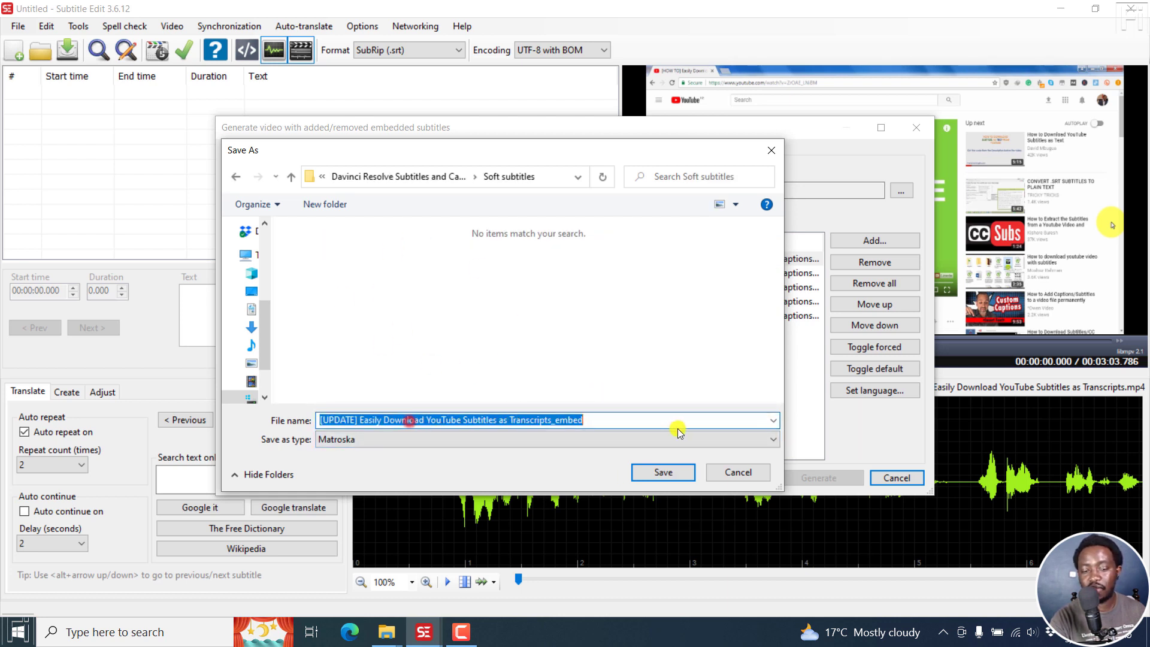
click(617, 420)
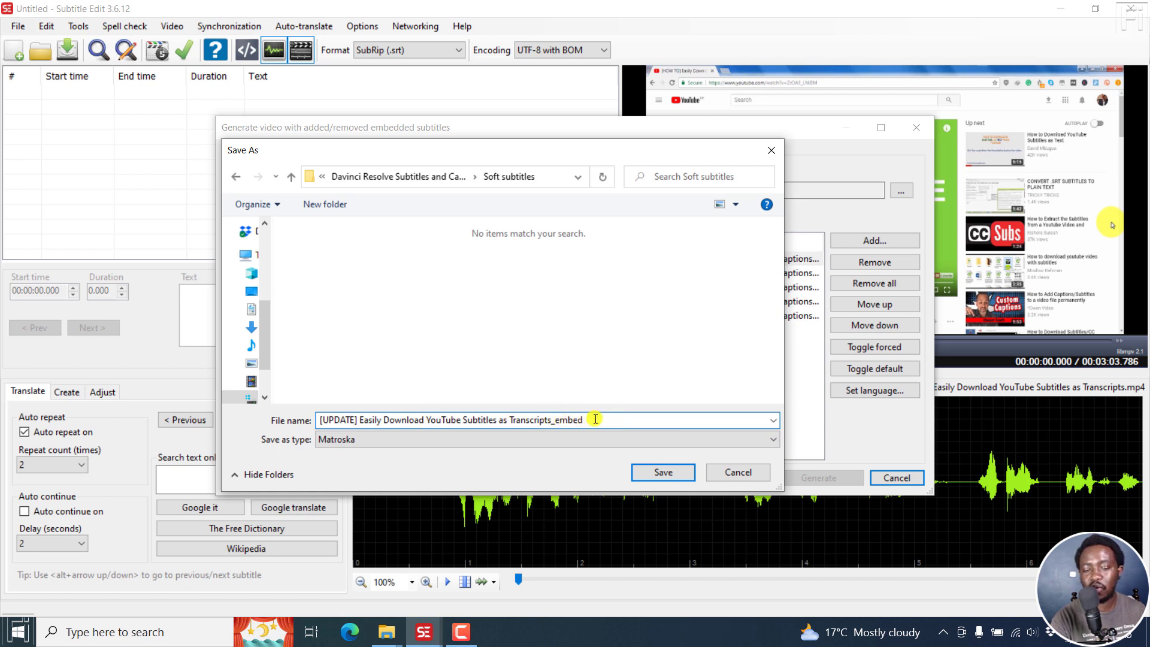
click(359, 441)
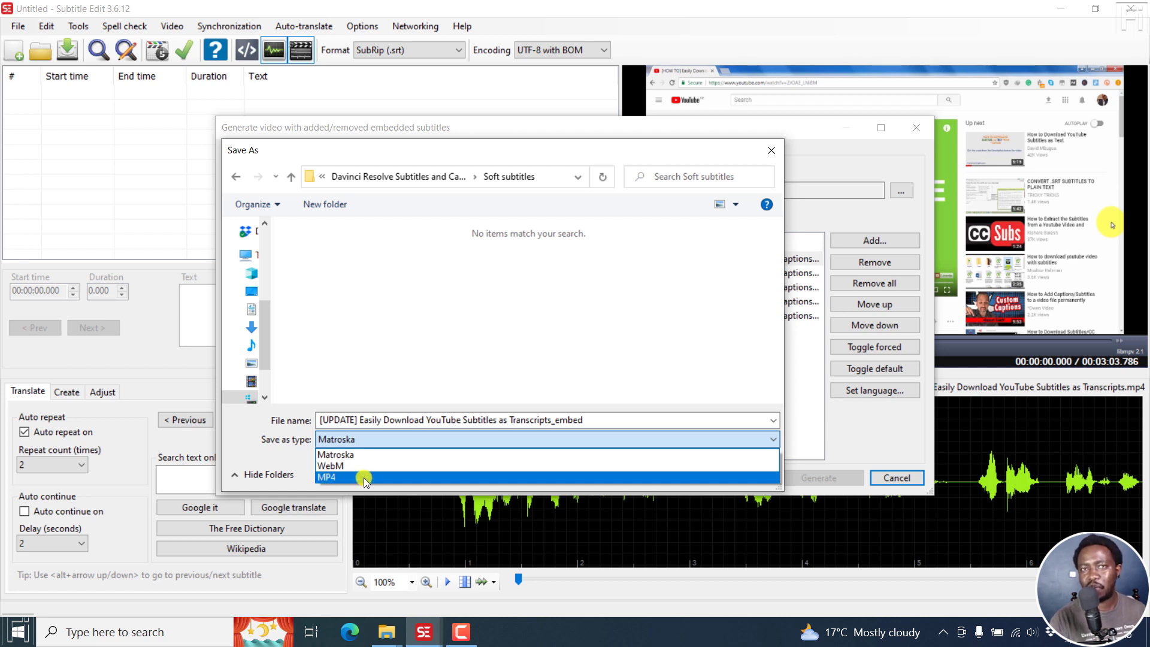
click(486, 150)
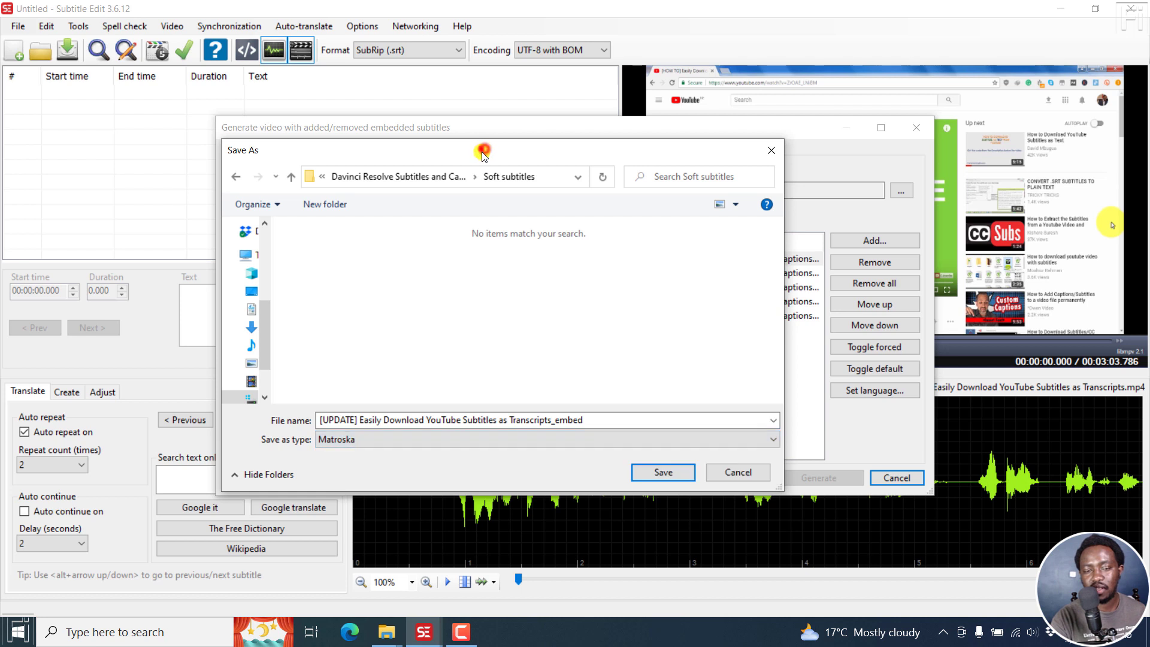
mouse_move(482, 151)
mouse_down()
mouse_move(556, 275)
mouse_move(490, 307)
mouse_move(468, 139)
mouse_up()
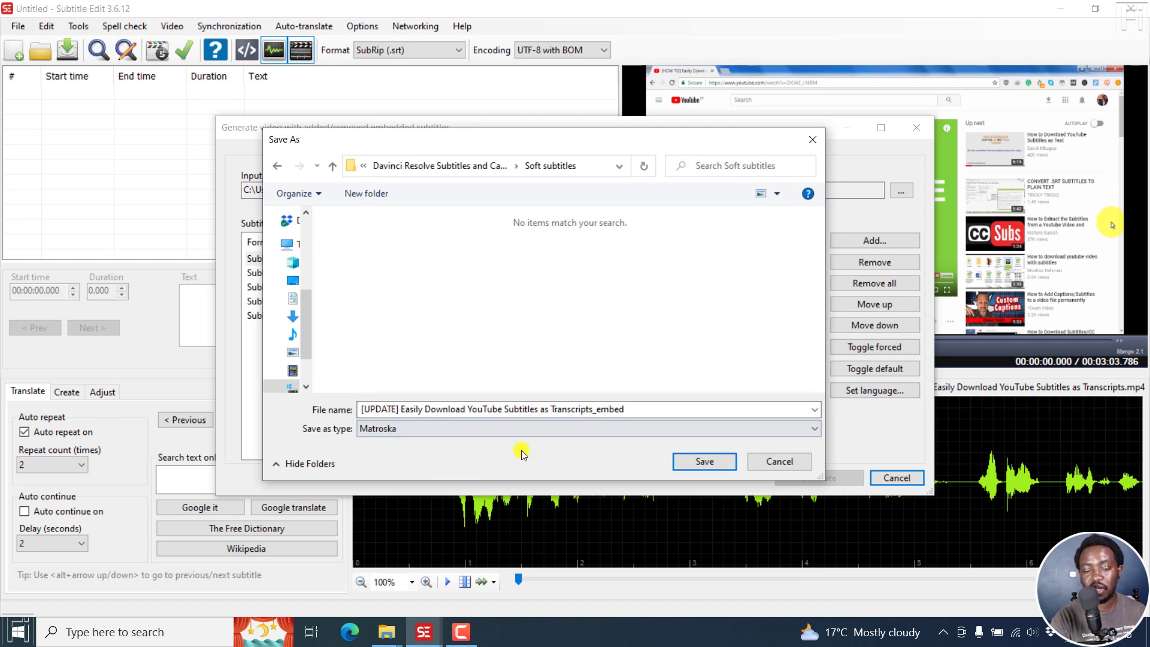
click(701, 462)
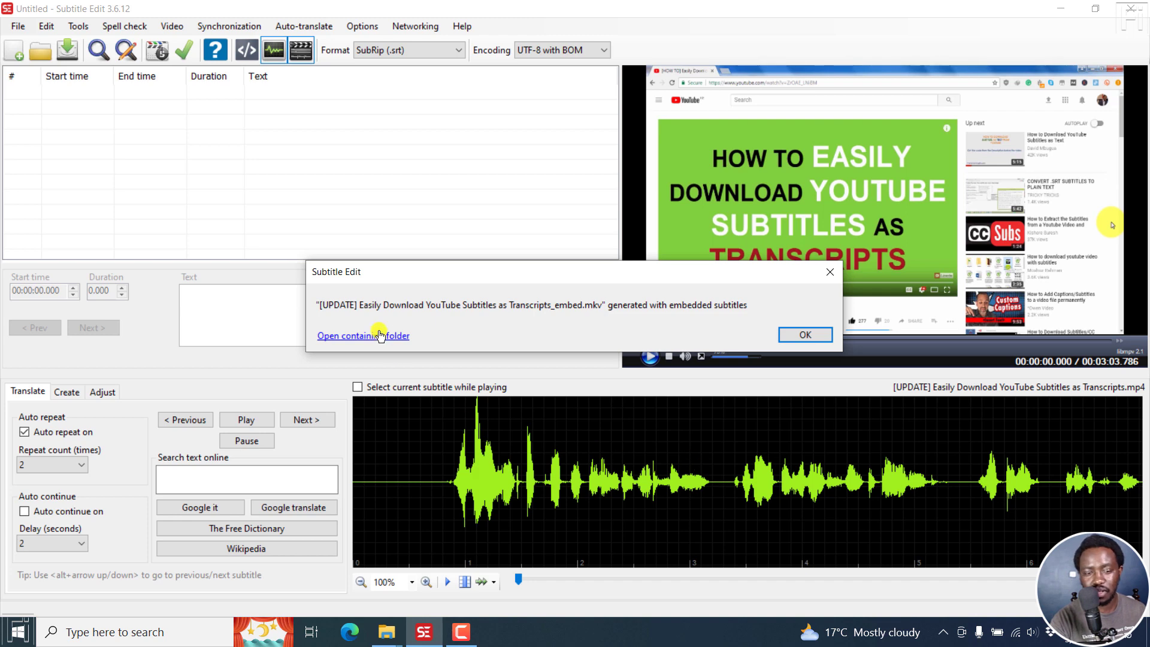
Step: Show the Soft subtitles folder with the new 13.7 MB embedded-subtitles MKV
click(359, 337)
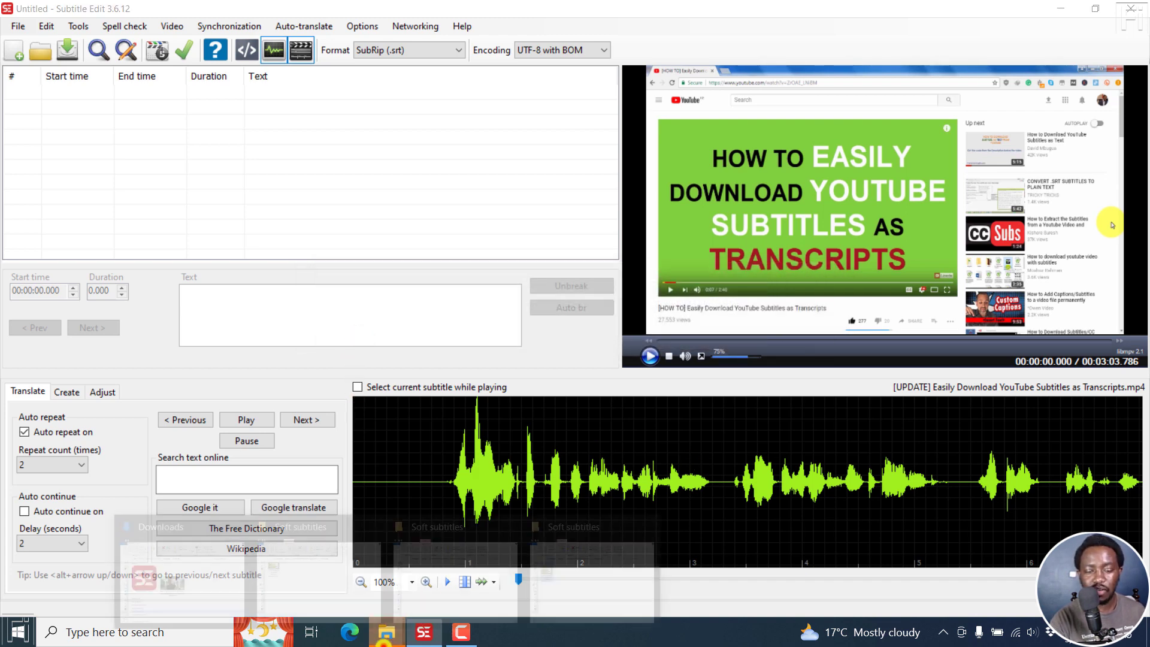
mouse_move(386, 630)
click(583, 582)
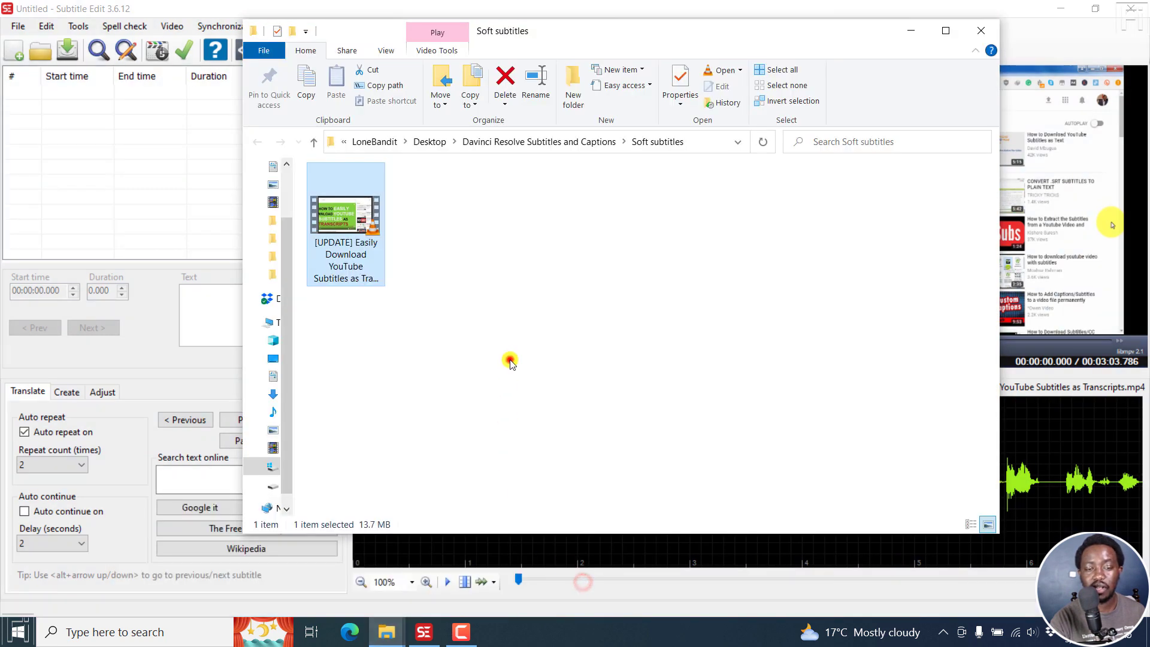
click(510, 361)
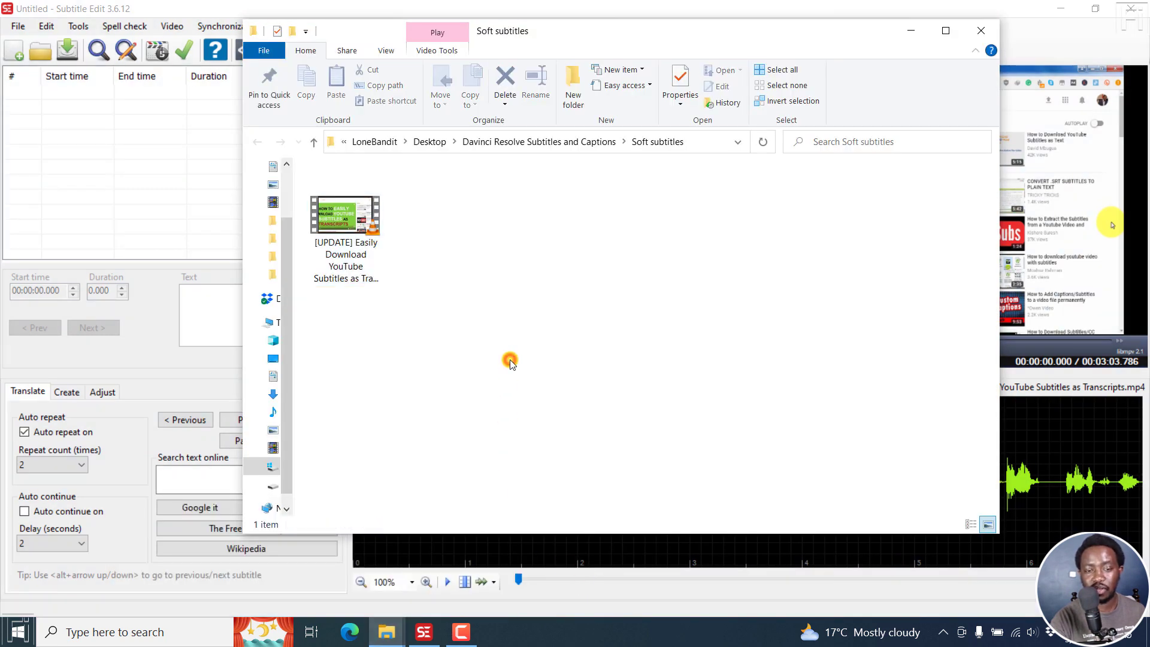
Step: Play the _embed.mkv in VLC, pause, and check the five subtitle tracks, English active
double_click(362, 256)
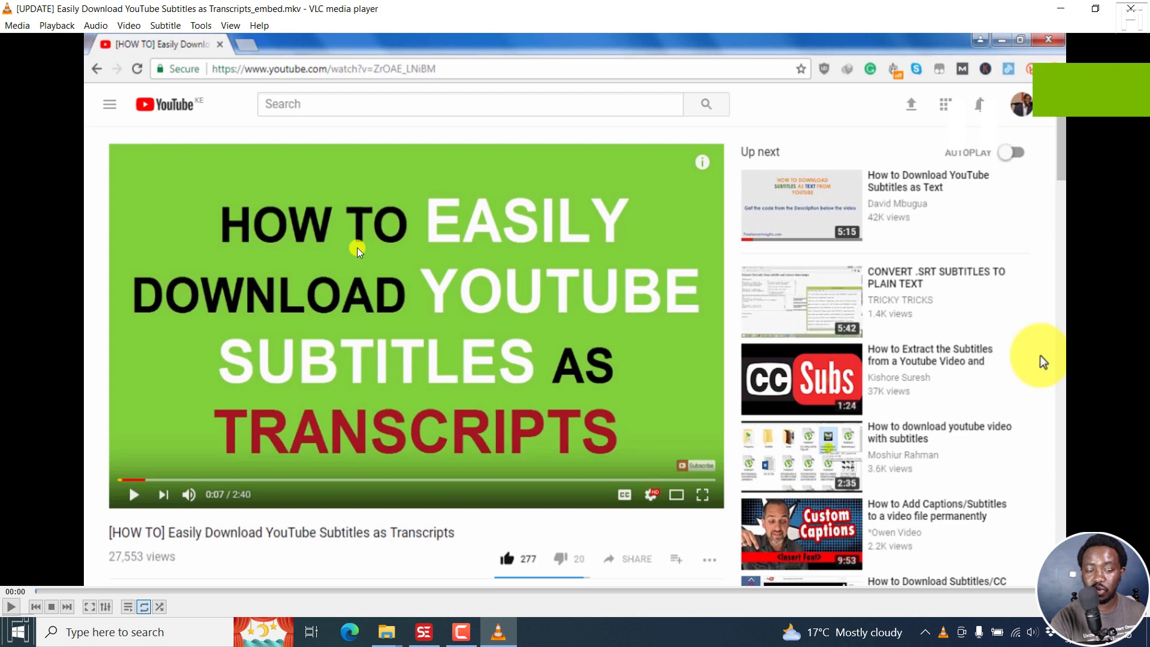
key(space)
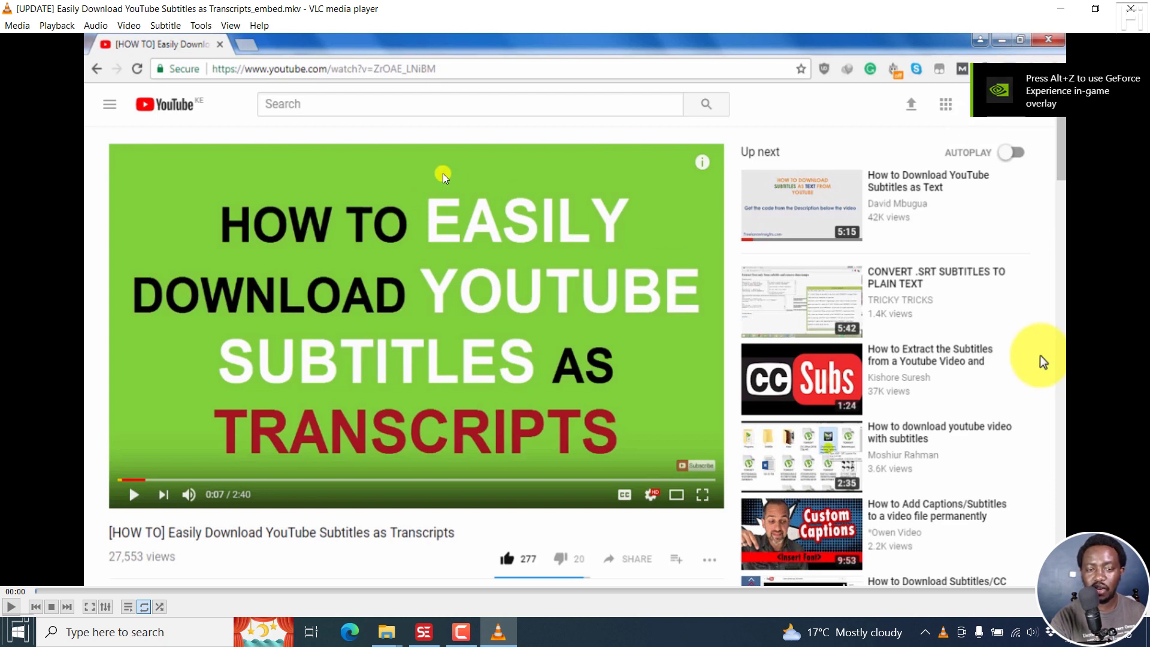
right_click(443, 174)
mouse_move(481, 294)
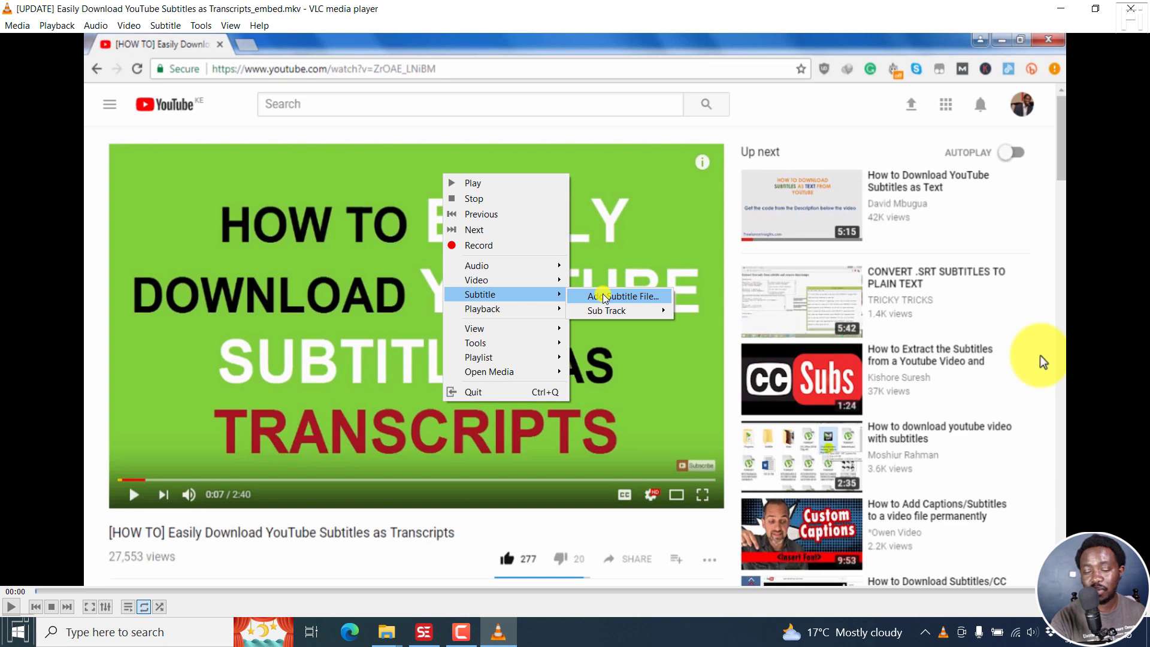
mouse_move(611, 313)
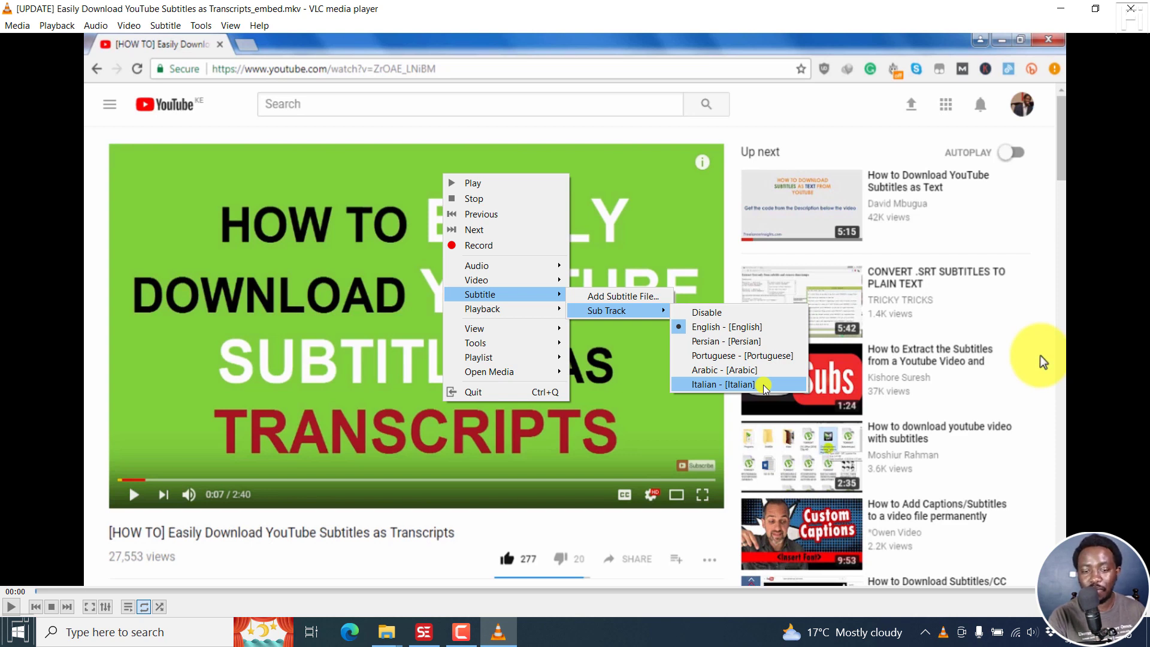
click(641, 245)
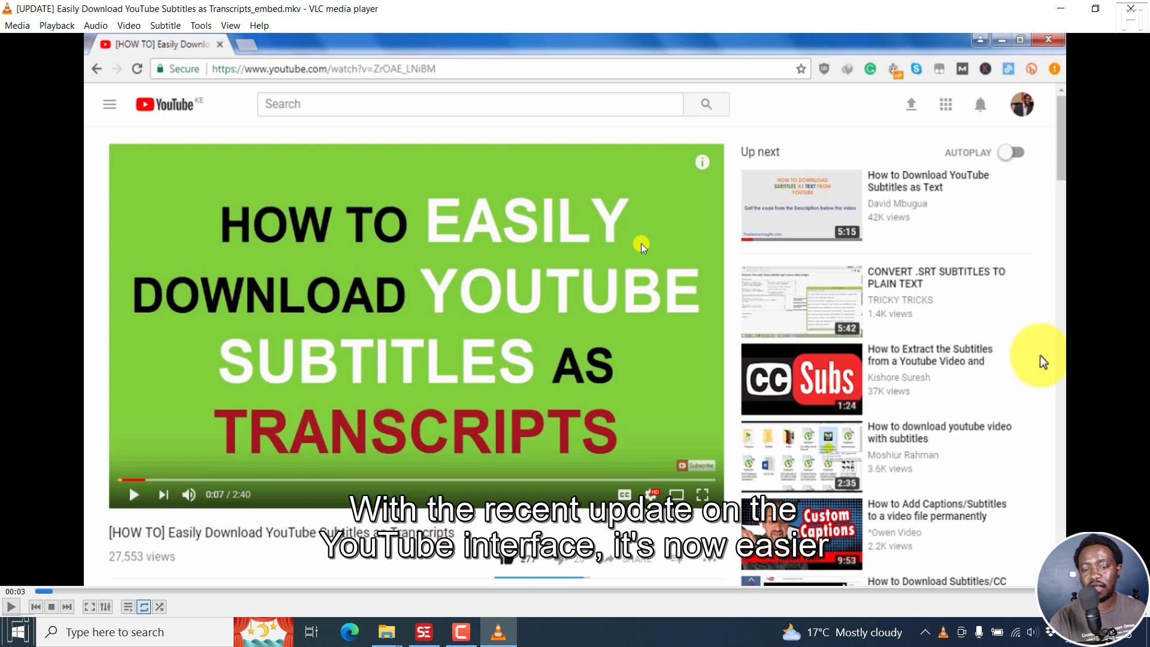
Step: Choose the Italian sub track in VLC, then play and pause to view it
right_click(527, 228)
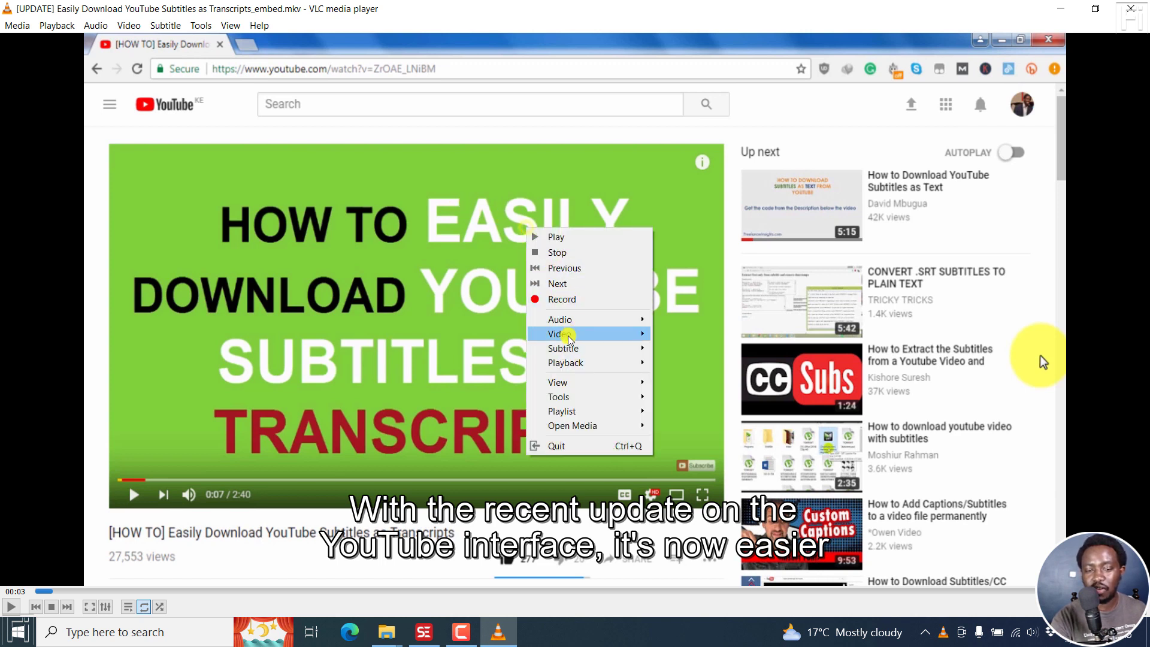
mouse_move(578, 348)
mouse_move(726, 367)
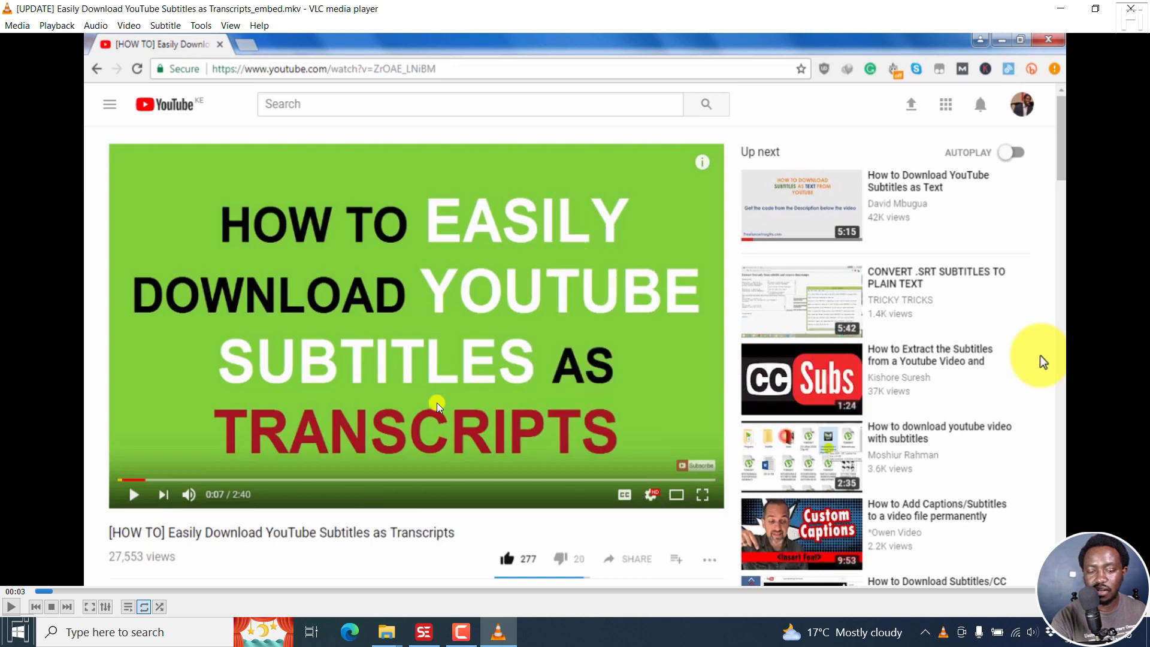
key(space)
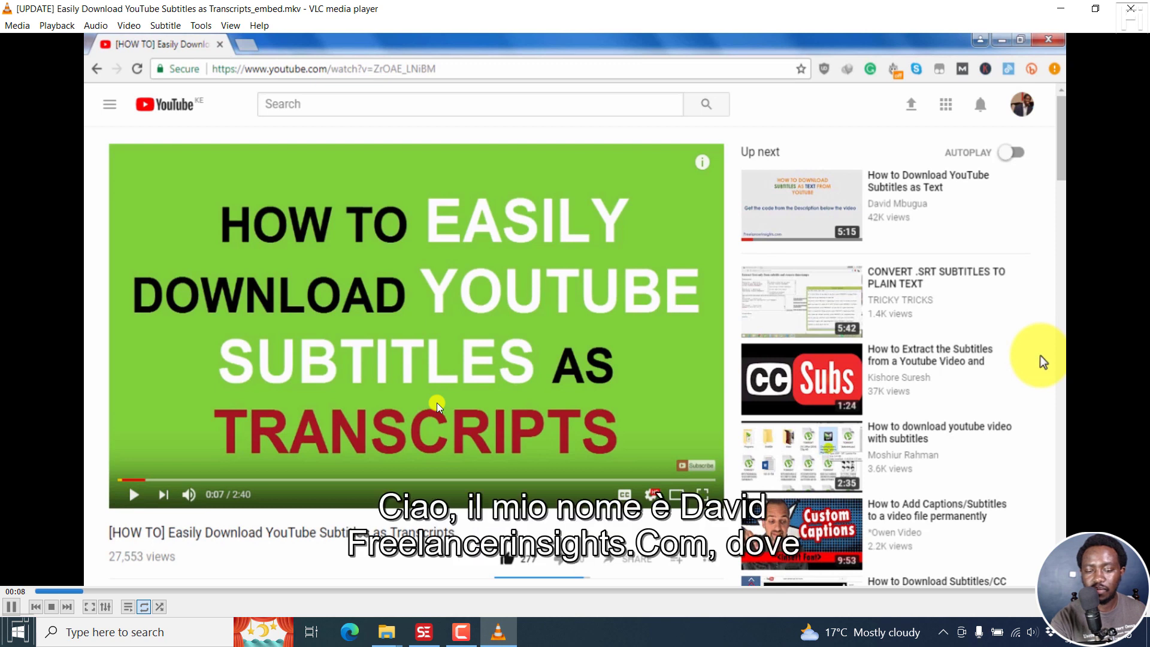
key(space)
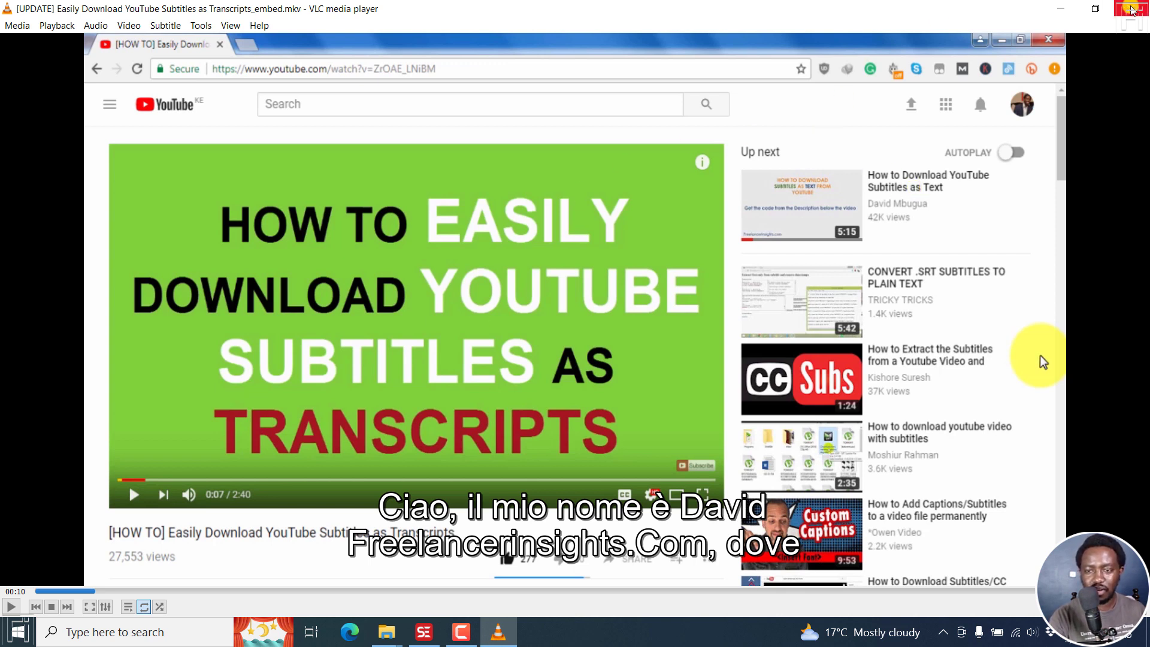
Step: Close VLC and extra Explorer windows, then create a new empty subtitle with File > New
click(1132, 8)
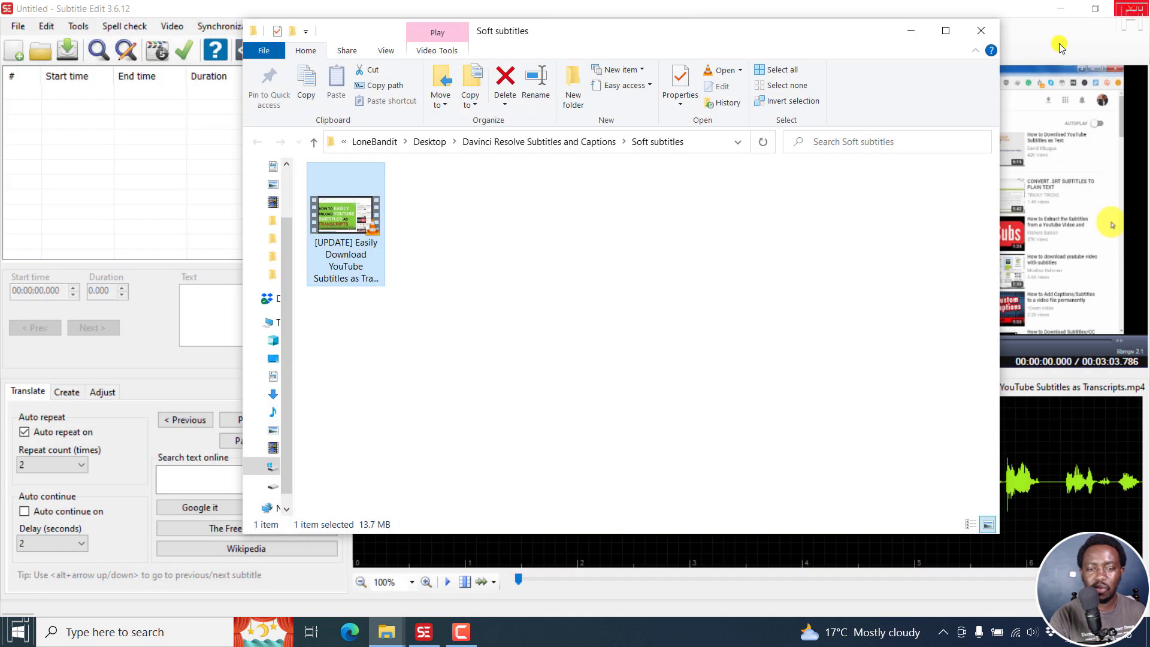
click(746, 4)
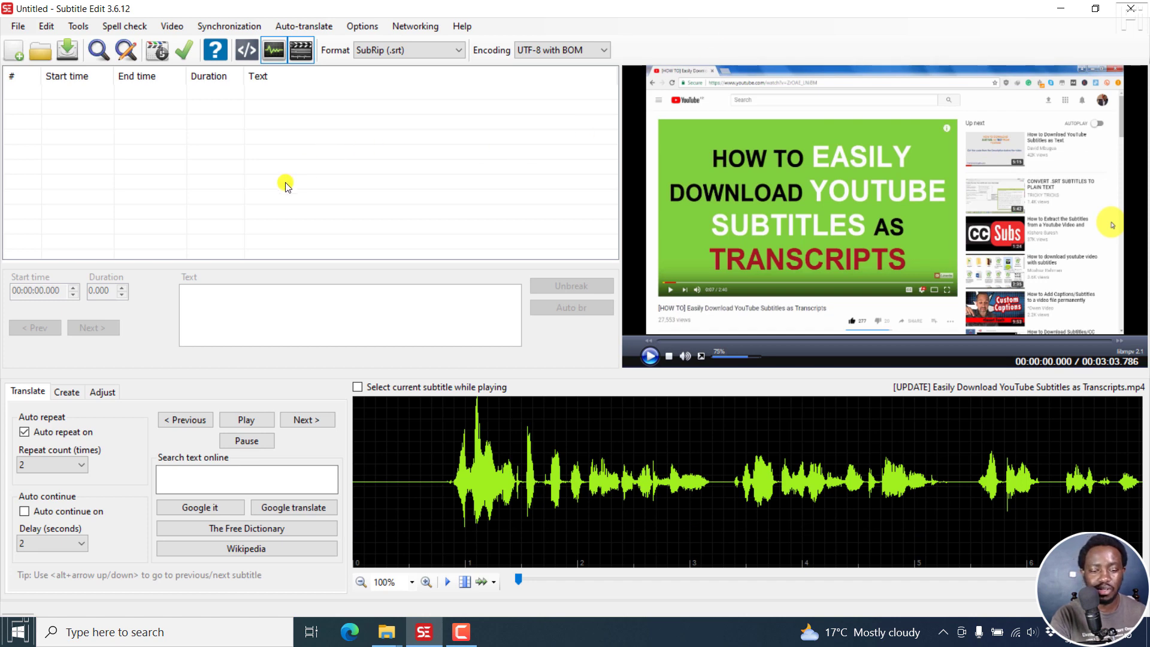
mouse_move(387, 632)
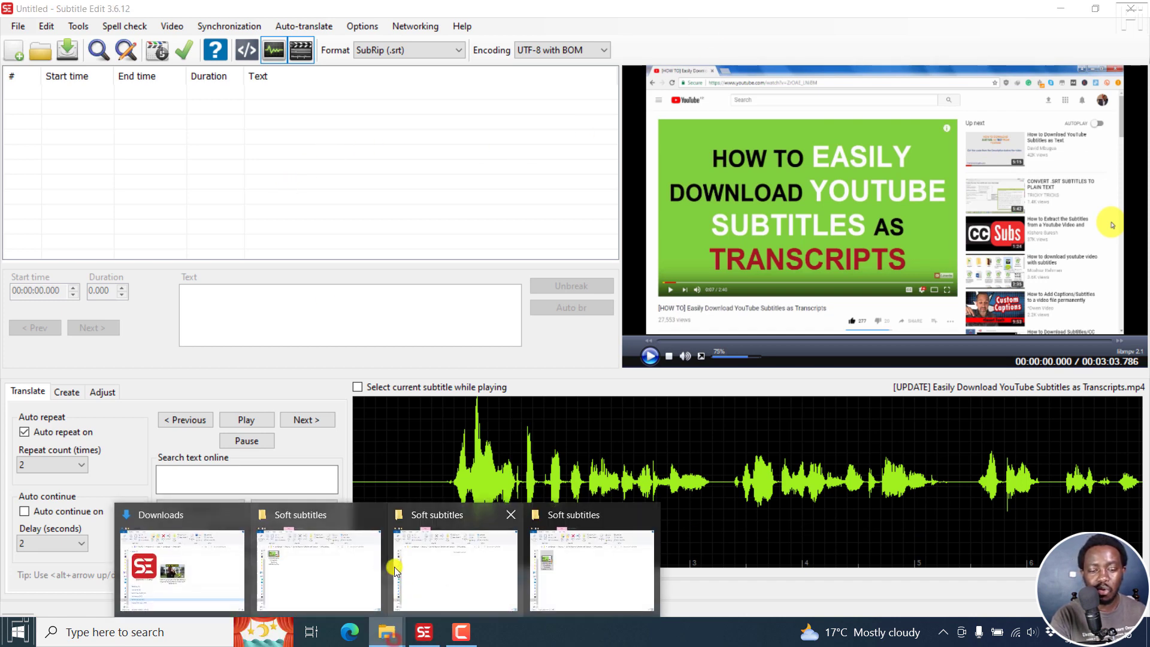
click(375, 517)
click(436, 514)
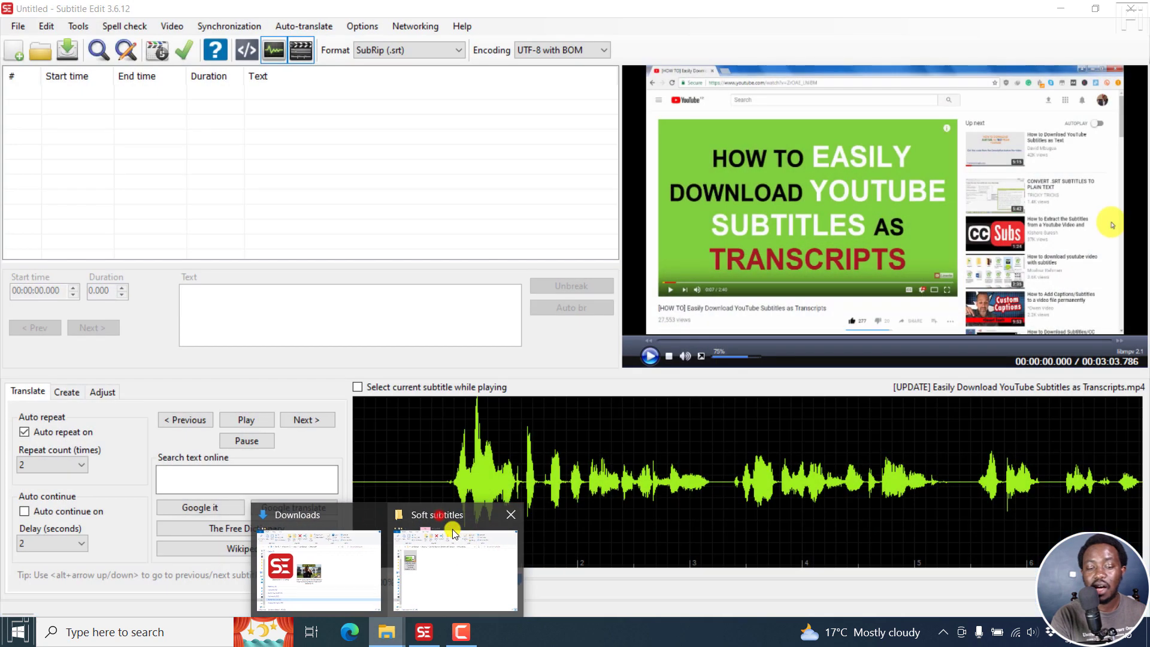
click(440, 515)
click(352, 5)
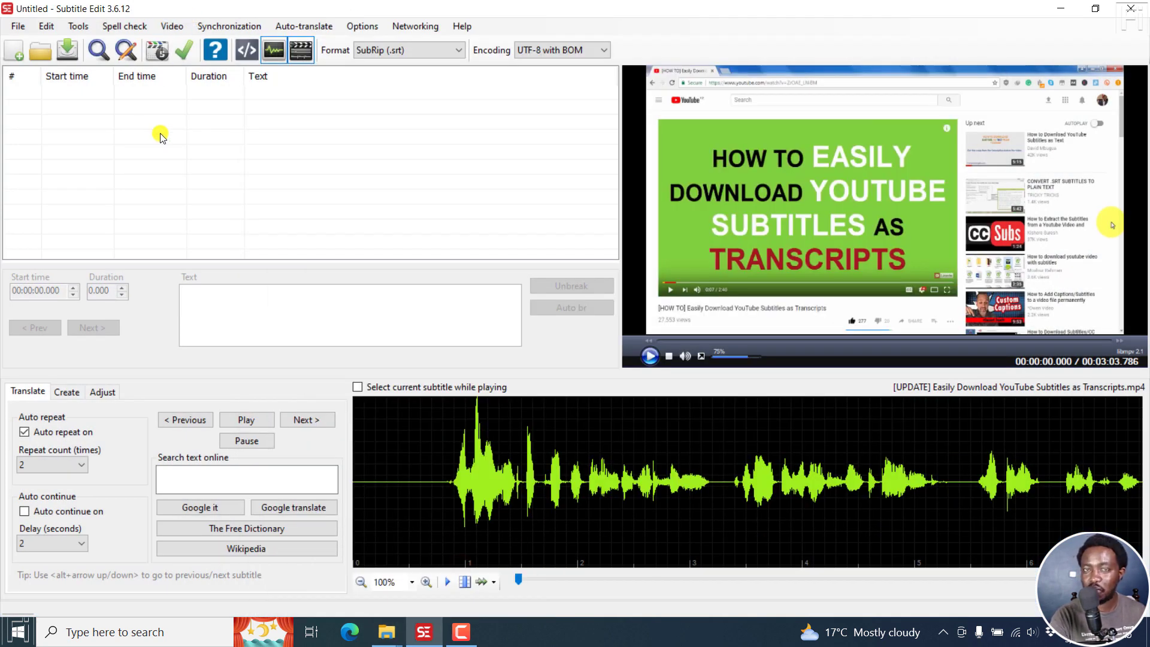
click(18, 26)
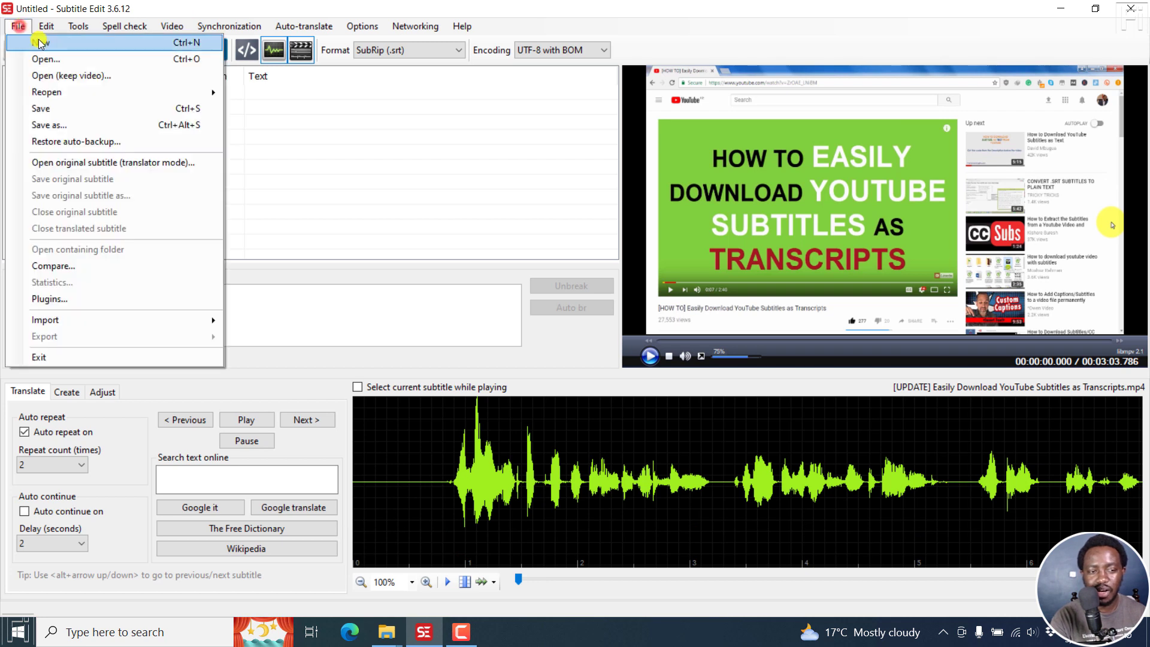
click(40, 43)
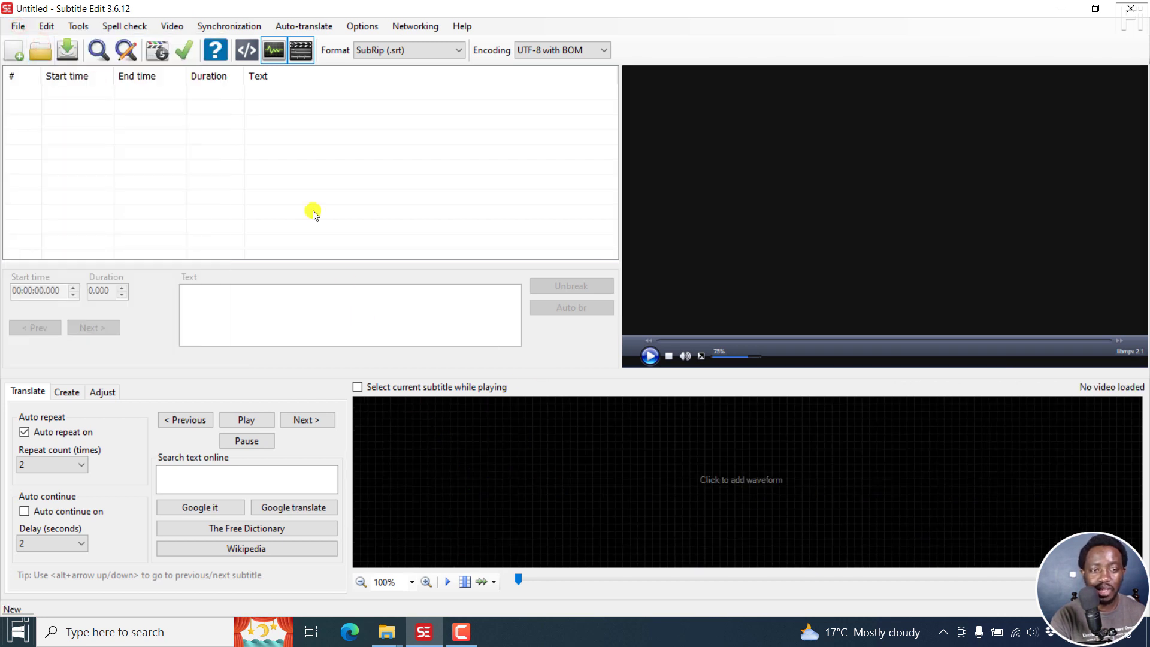
Step: Open the embedded-subtitles generator and load 'Transcripts_embed.mkv' as its input video
click(172, 25)
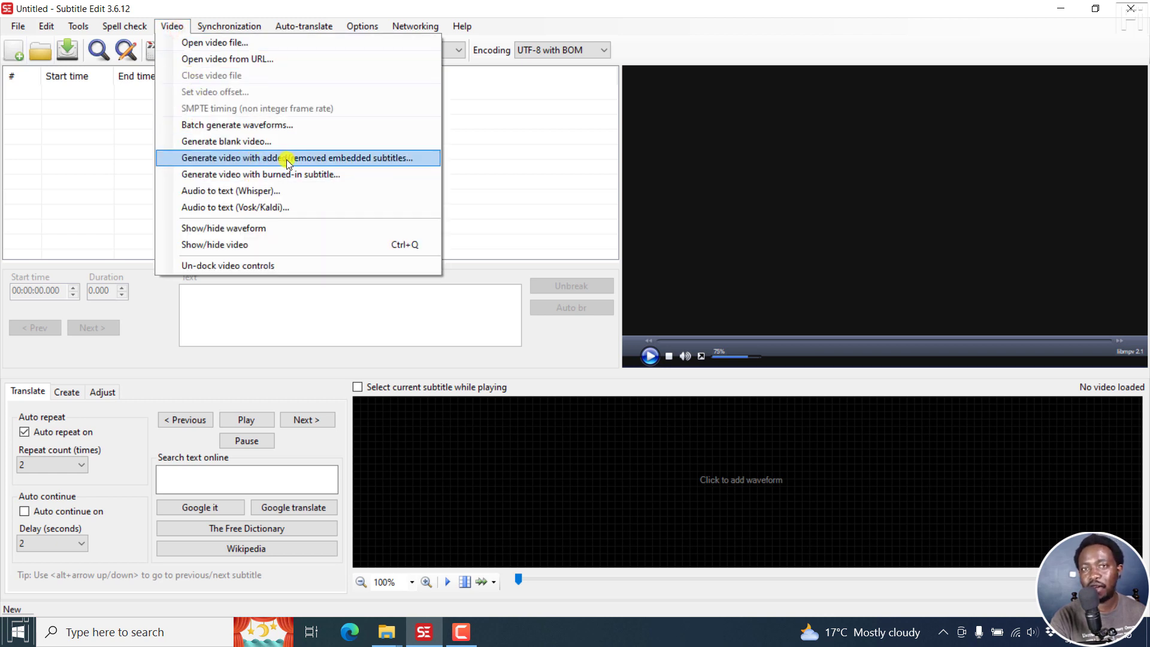
click(349, 158)
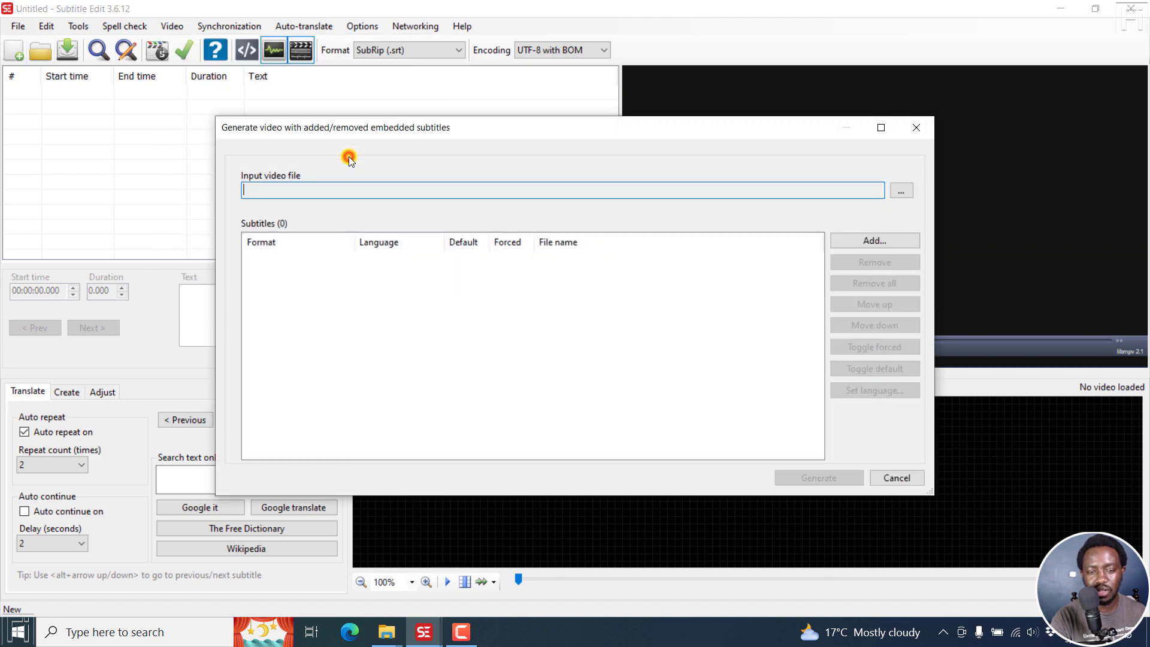
click(904, 192)
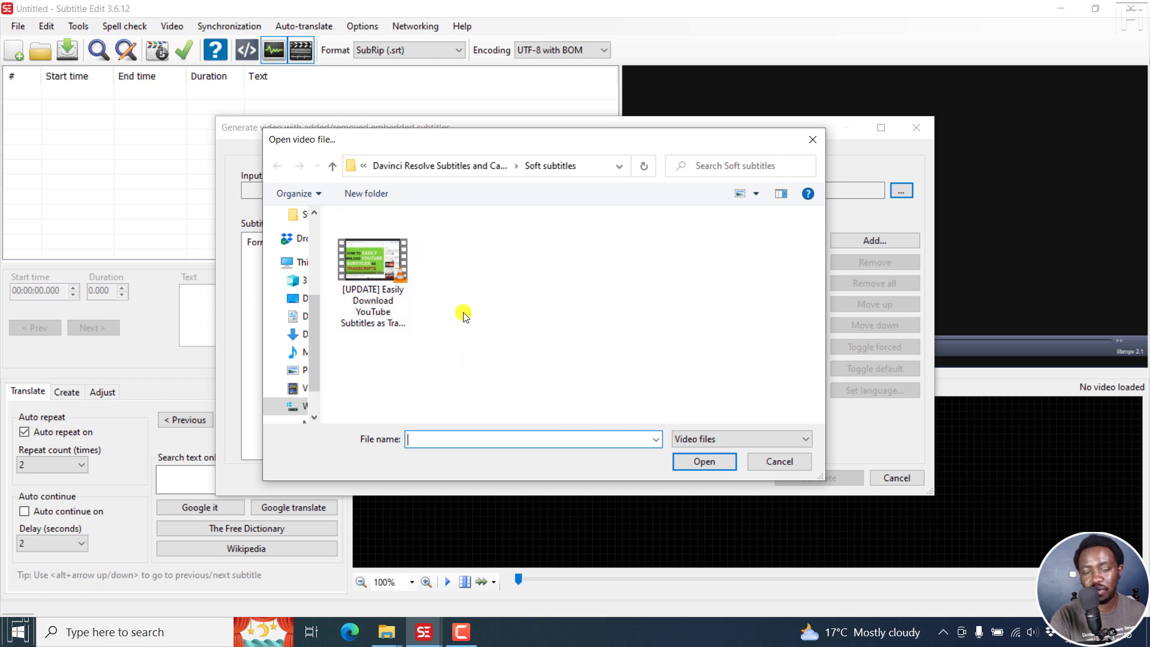
click(368, 289)
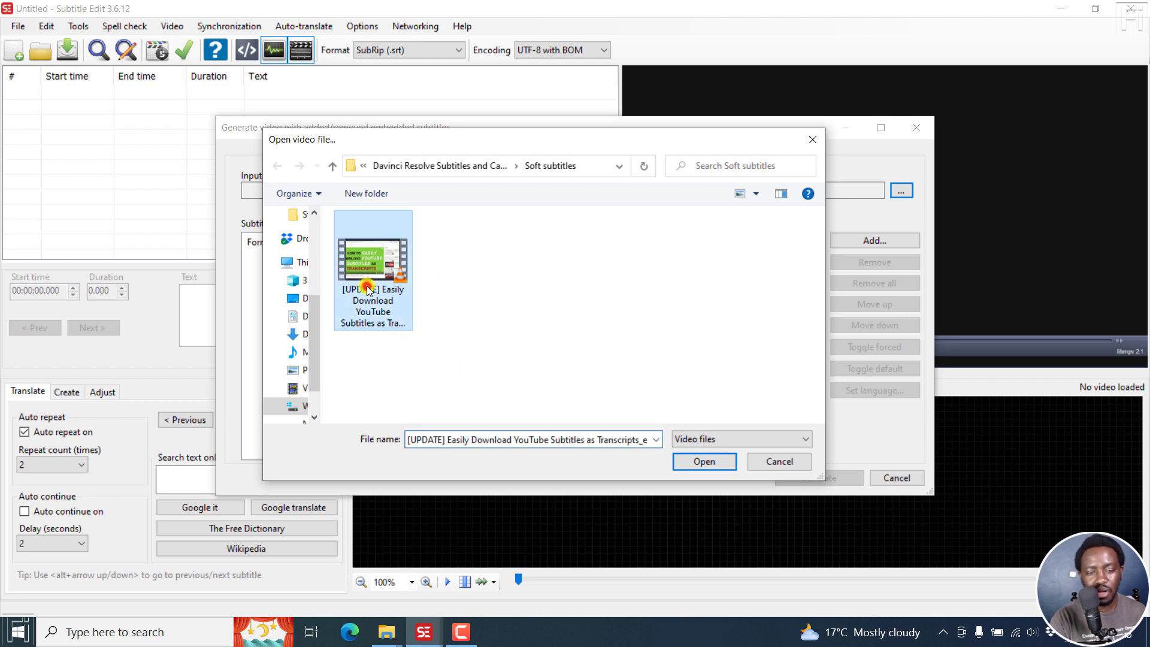
click(697, 462)
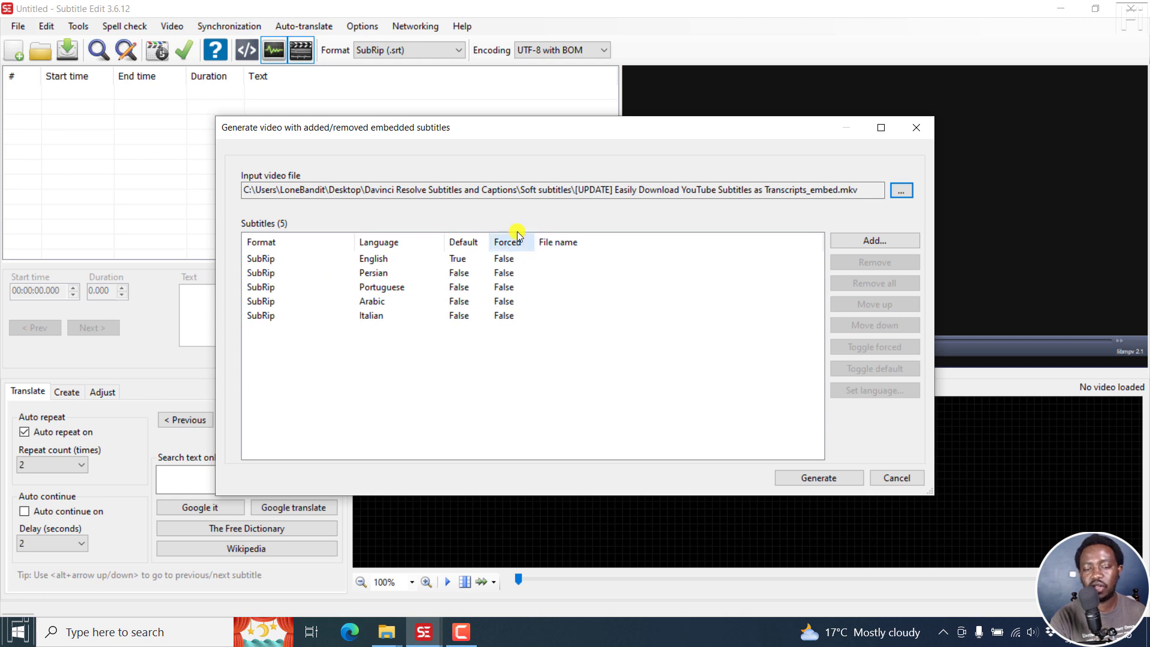
Step: Remove all five embedded subtitle tracks from the track list
drag(458, 359, 363, 260)
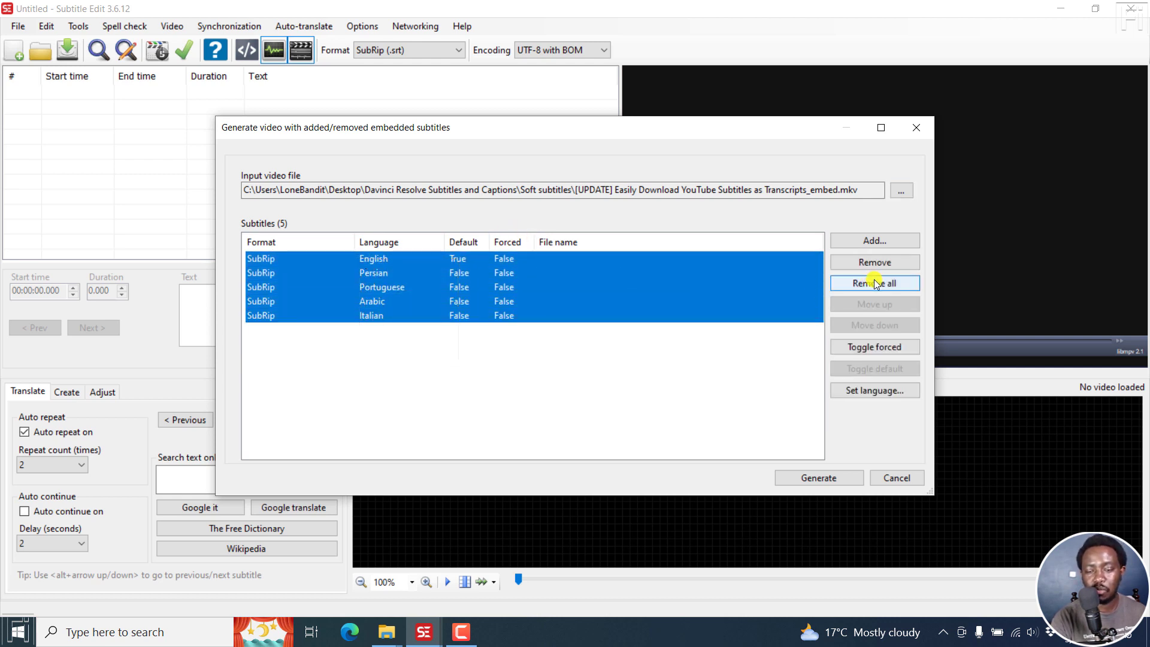
click(421, 302)
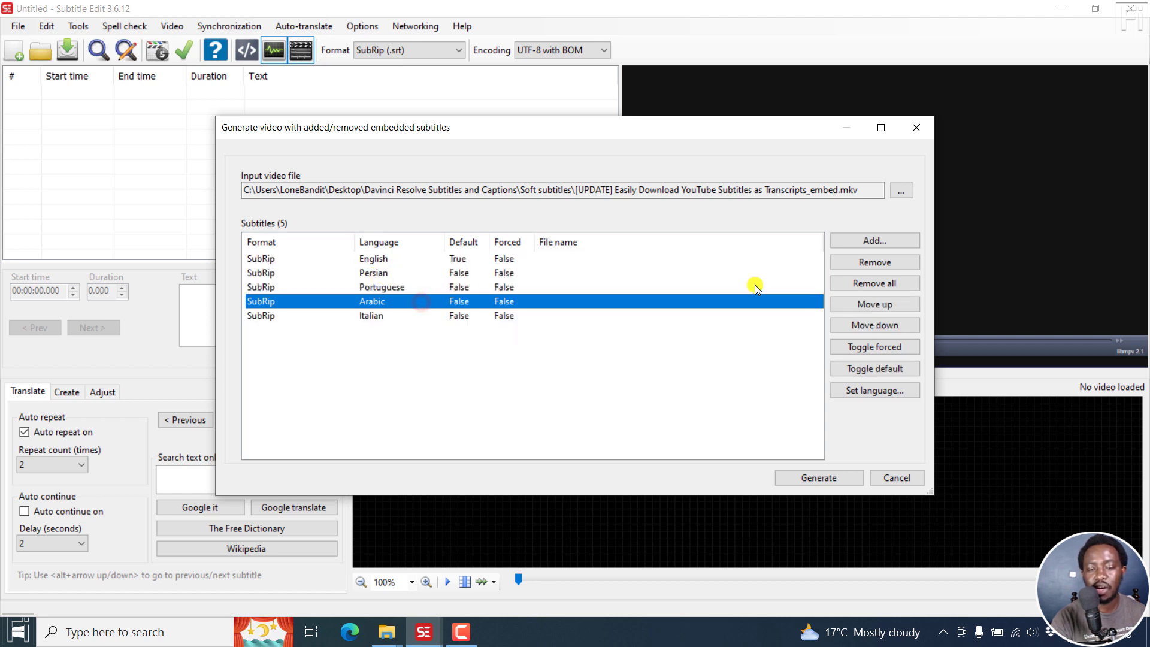
drag(527, 389, 382, 253)
click(891, 282)
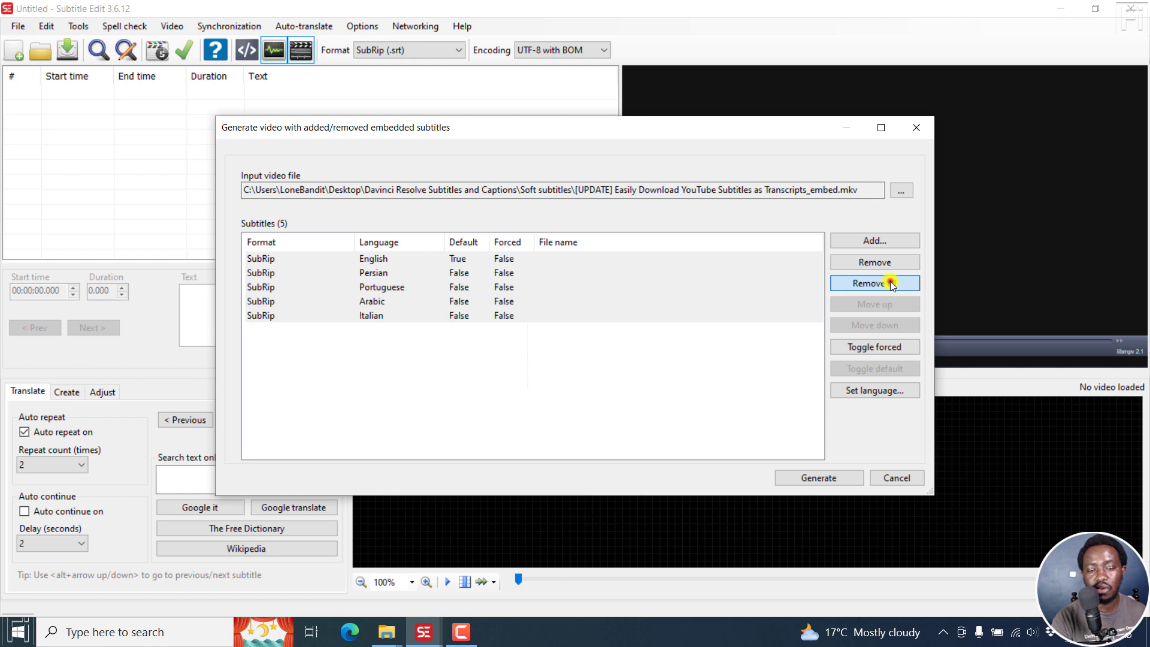
Step: Generate the subtitle-free copy as 'Transcripts_embed_embed WIthout.mkv' and open its folder
click(816, 478)
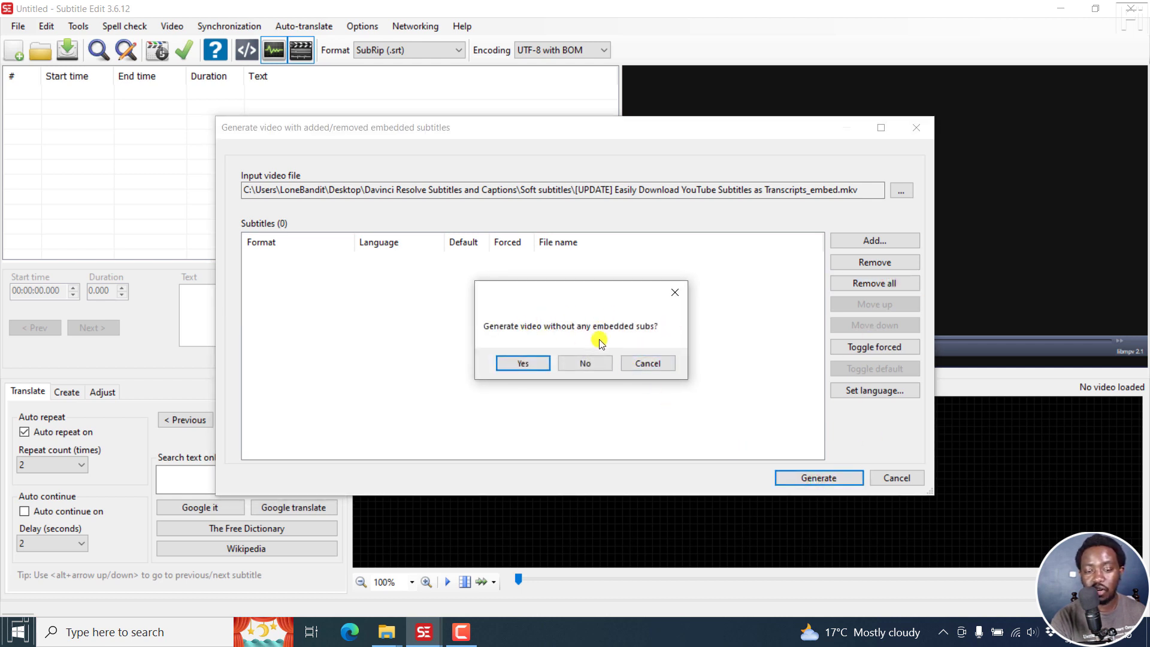
click(524, 363)
click(676, 410)
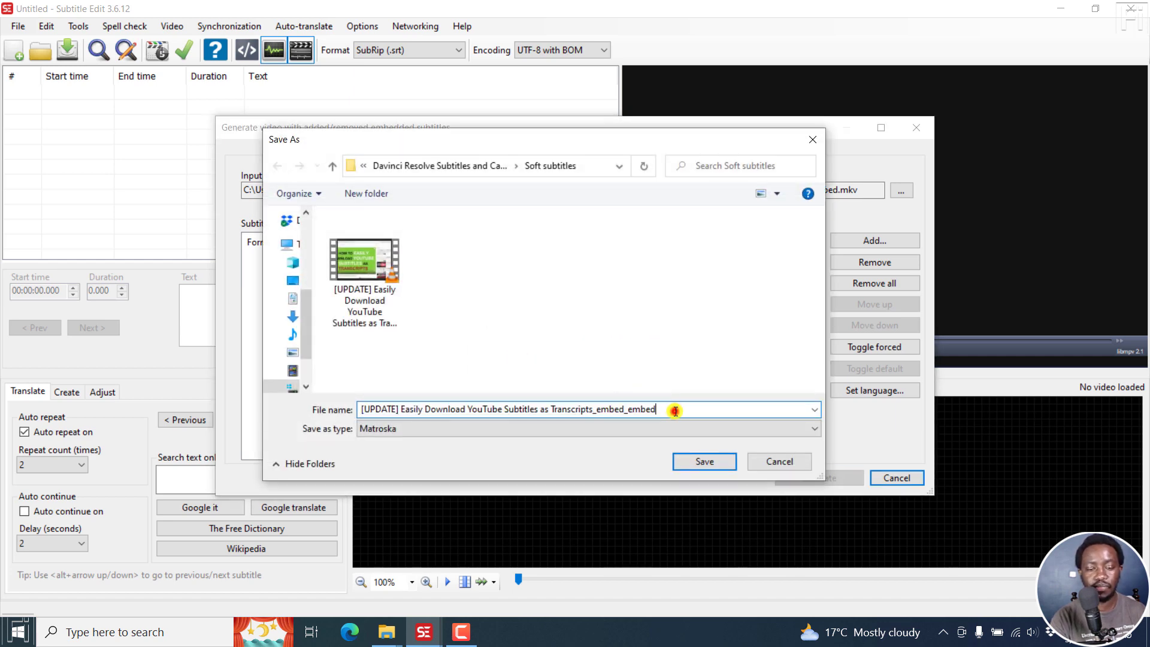
text(WIthout)
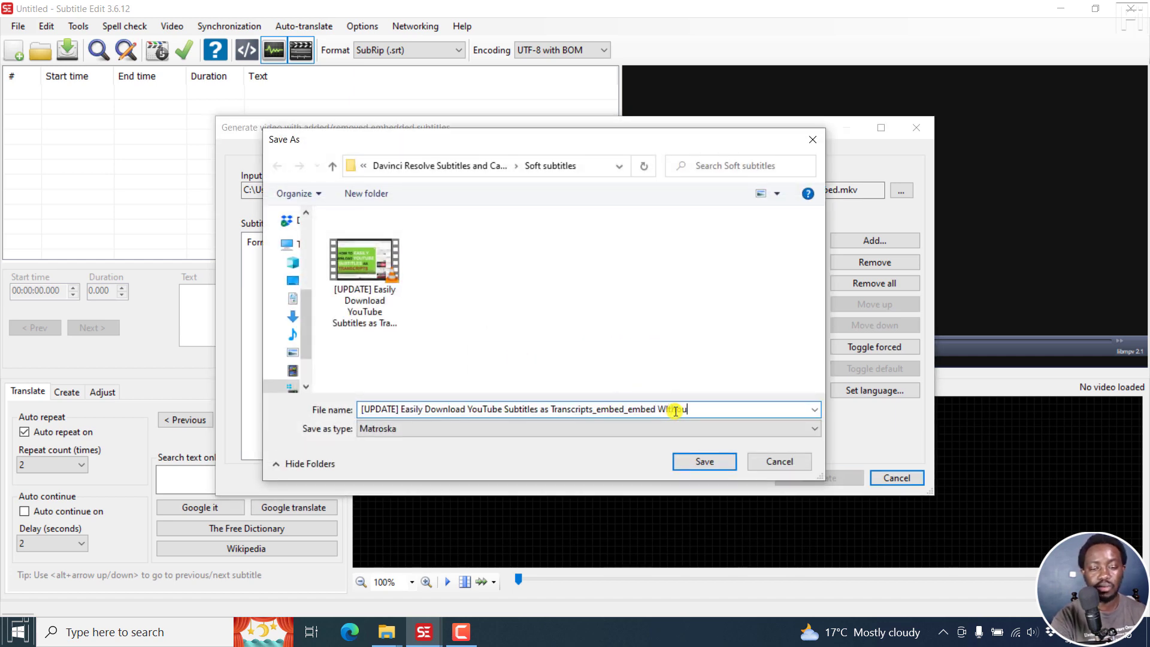
click(702, 462)
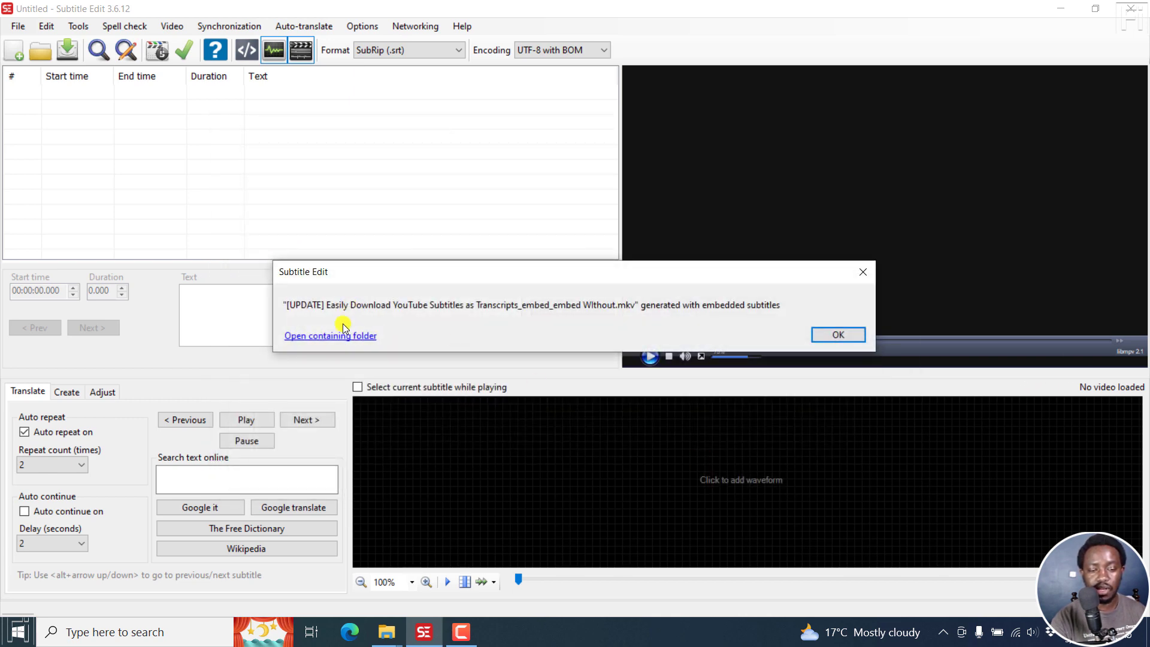
click(336, 337)
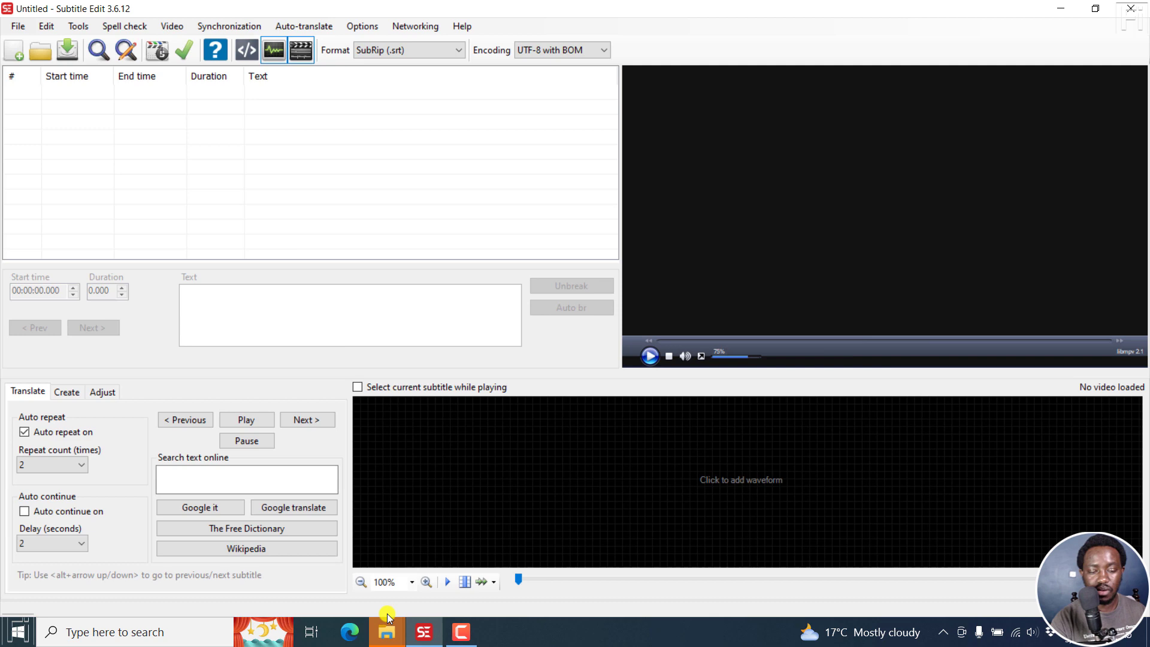
Step: Play '_embed_embed WIthout.mkv' from the Soft subtitles folder in VLC
mouse_move(384, 636)
click(526, 572)
click(526, 263)
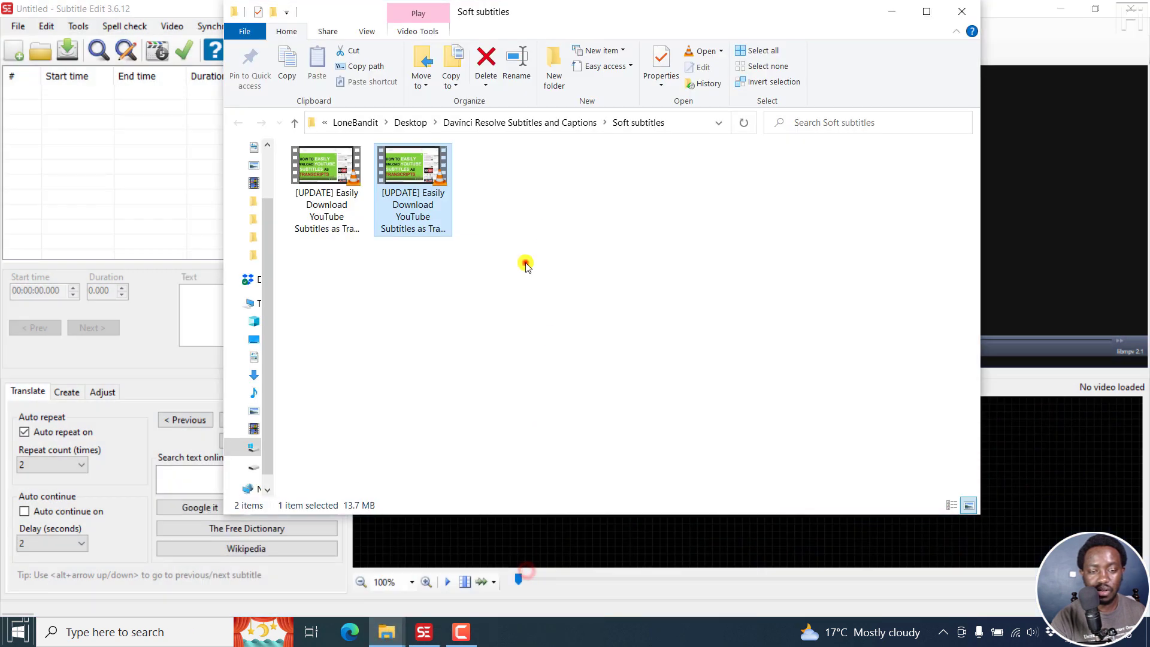
double_click(436, 218)
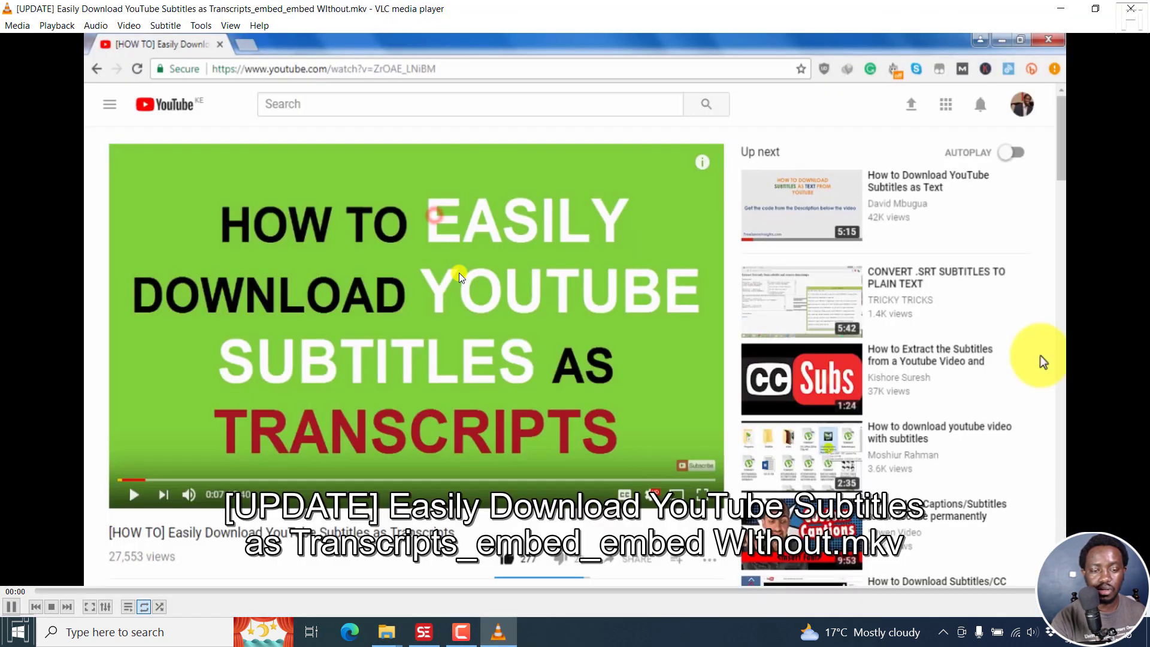
Step: Confirm VLC's Subtitle > Sub Track menu is greyed out, then return to Subtitle Edit
right_click(459, 275)
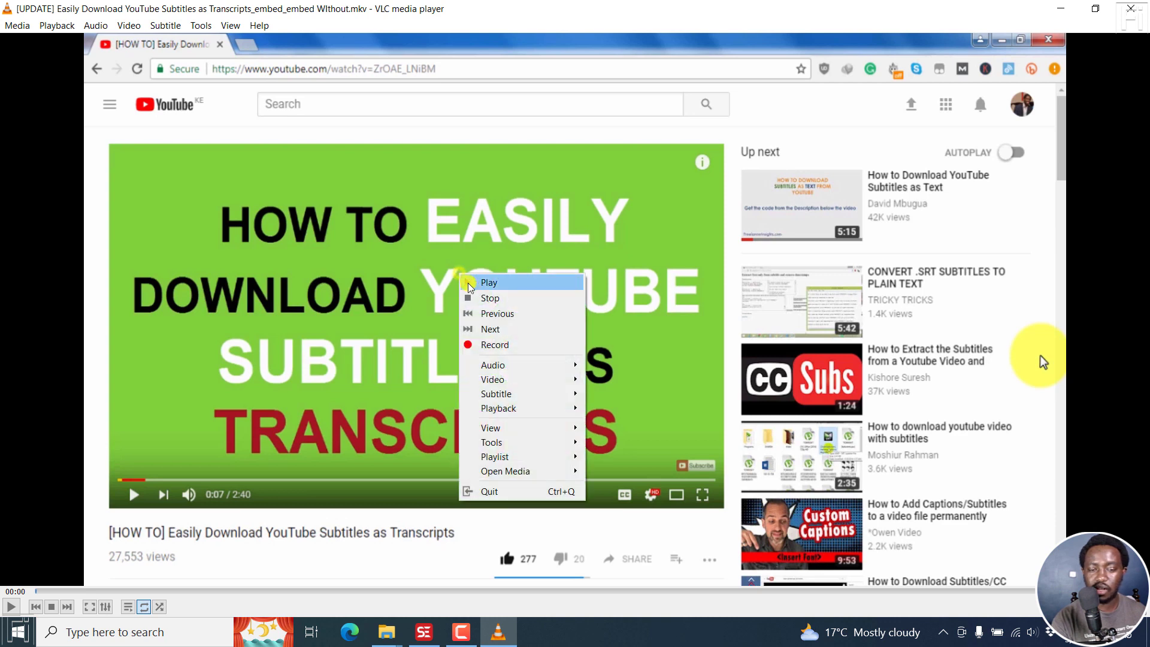
mouse_move(527, 394)
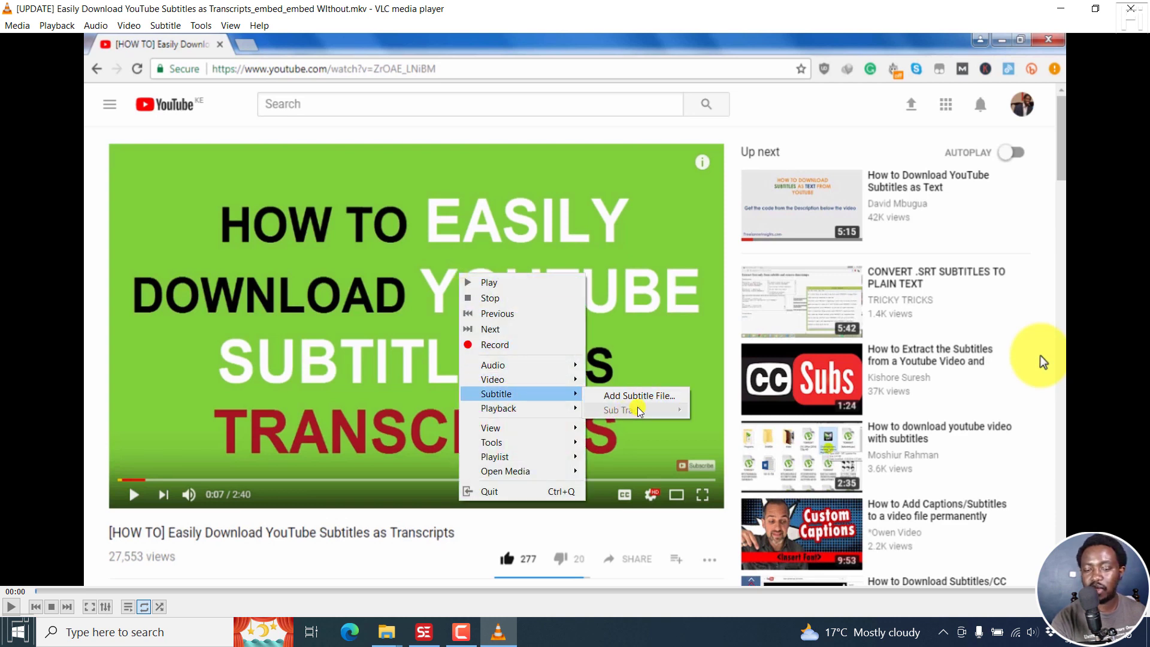
click(679, 237)
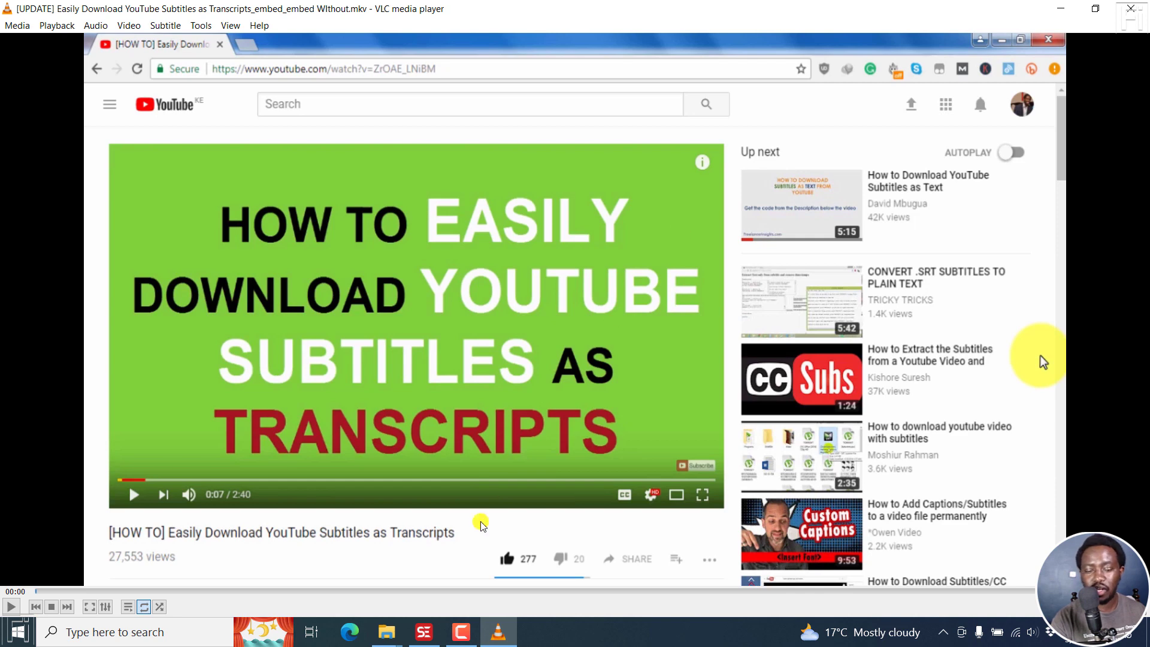
click(424, 632)
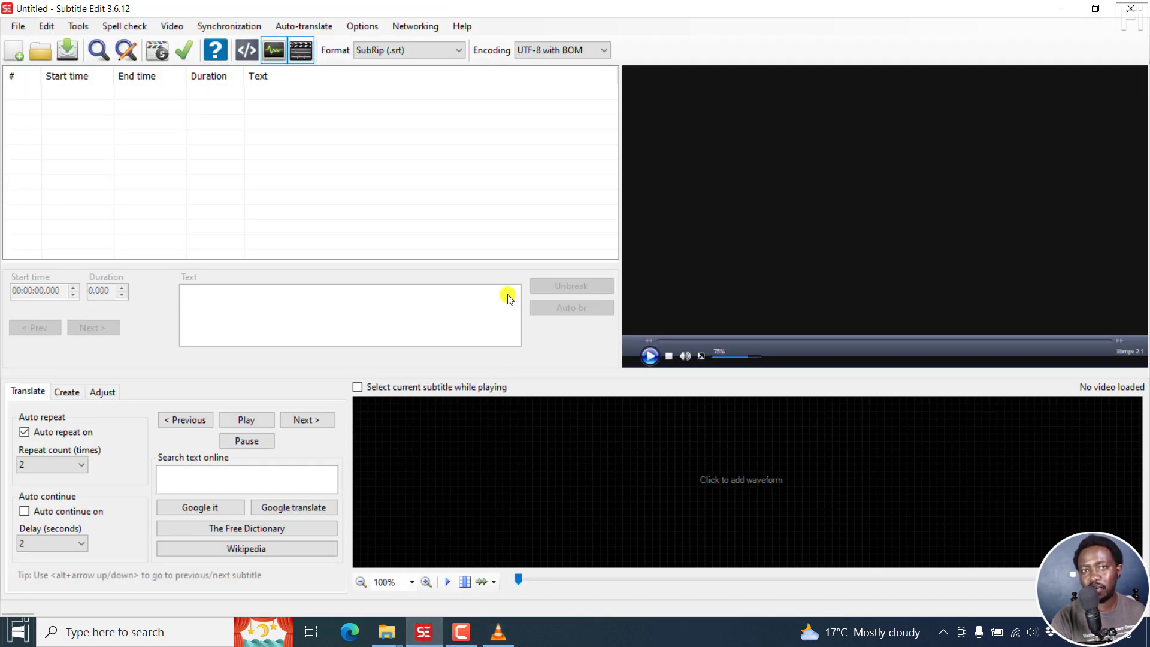